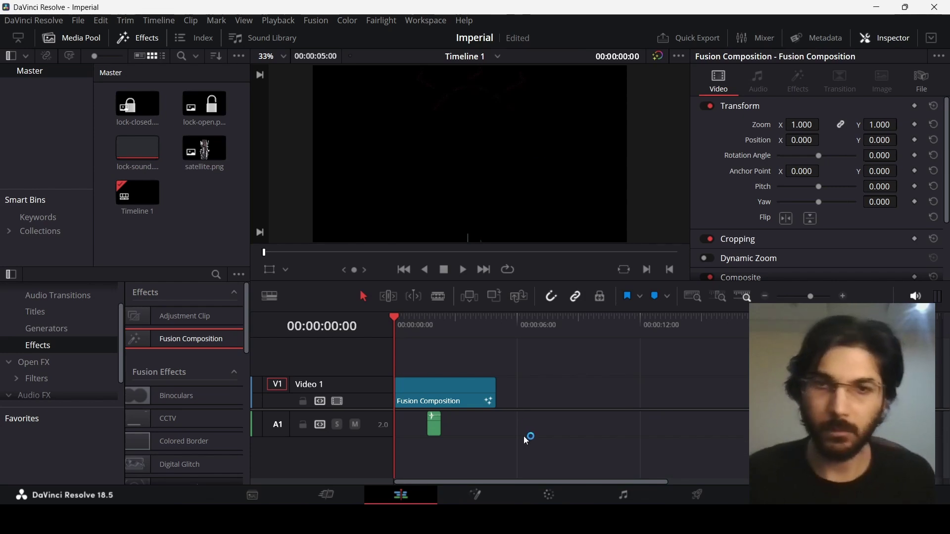
- Add another Fusion Composition clip to the Video 1 track, starting at about 00:00:07:17
scroll(527, 426, right, 3)
drag(189, 350, 441, 385)
click(444, 324)
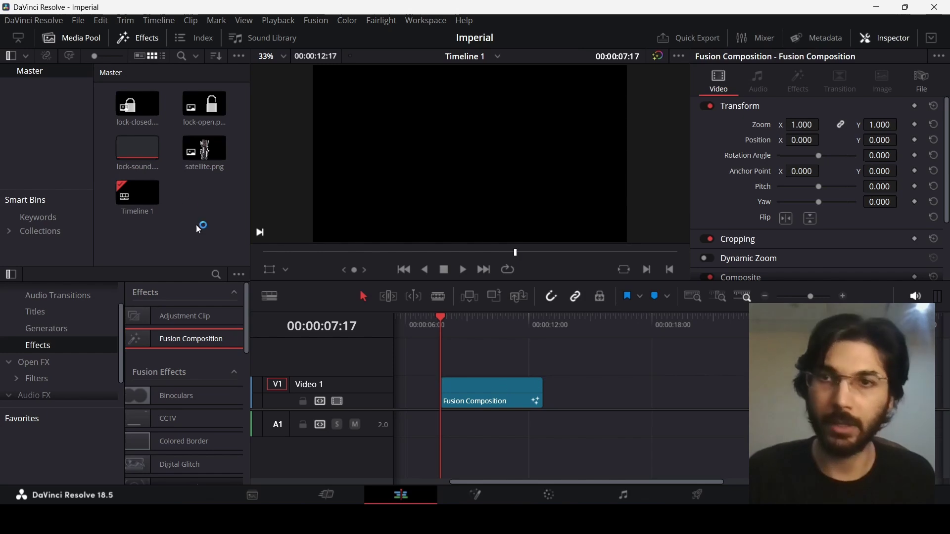
click(188, 154)
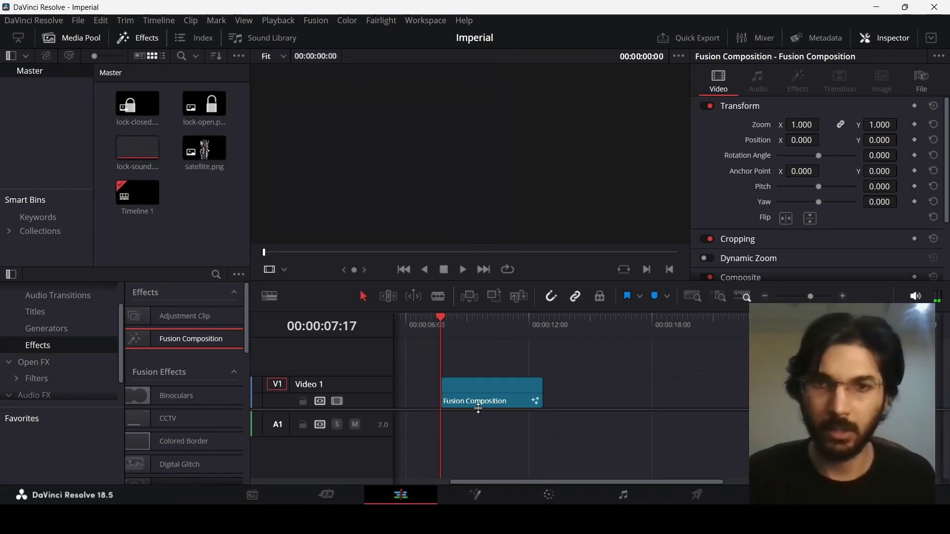
- Open the new Fusion Composition clip on the Fusion page
click(459, 320)
click(475, 402)
right_click(474, 398)
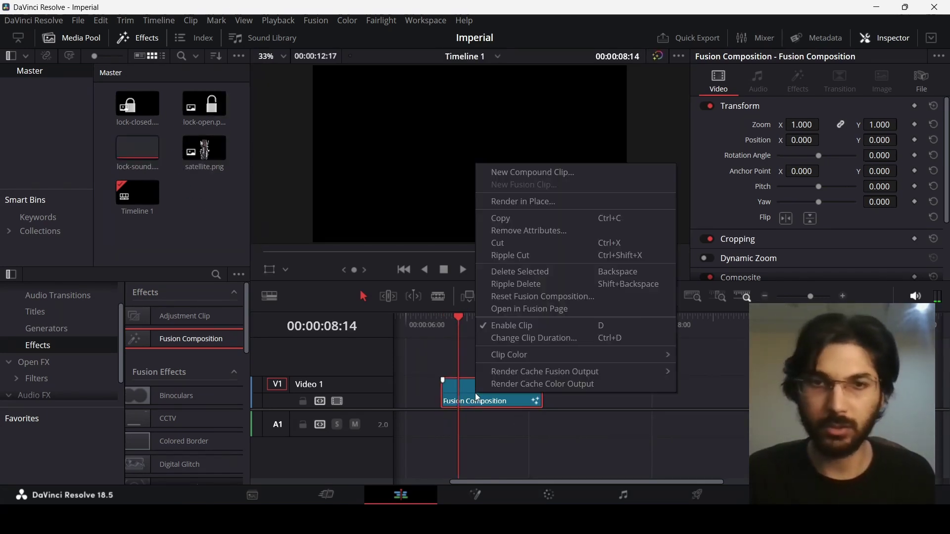
click(523, 310)
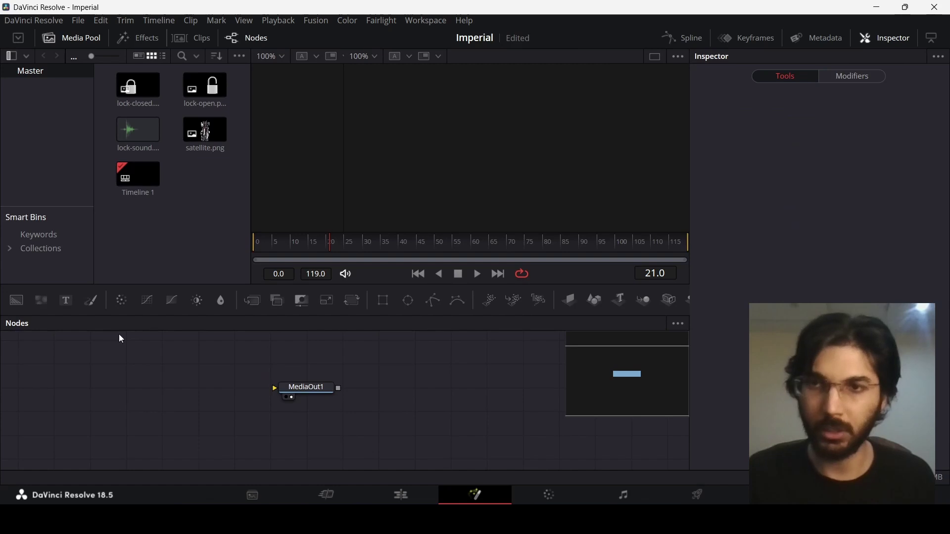
- Build a Background node connected through a Merge node to MediaOut1, and move the whole chain aside to make room
drag(16, 301, 306, 406)
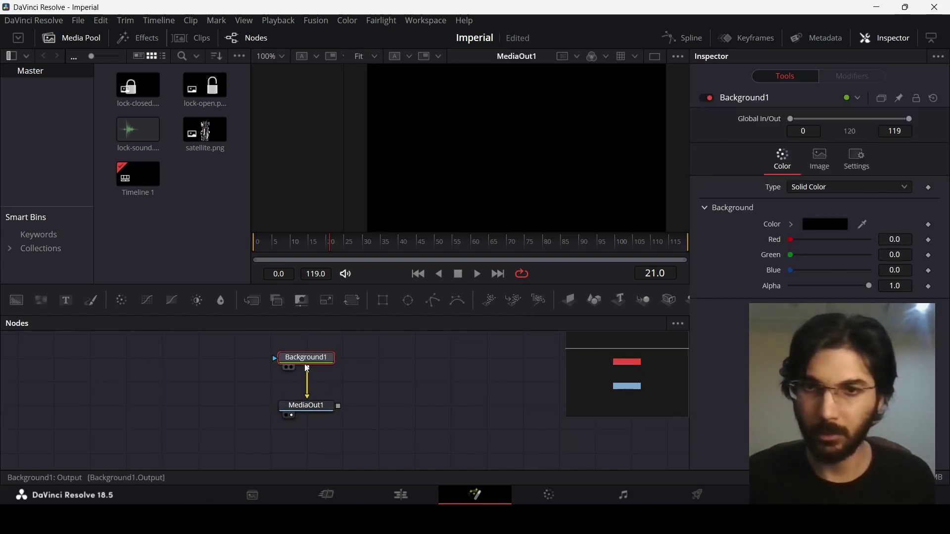
click(252, 300)
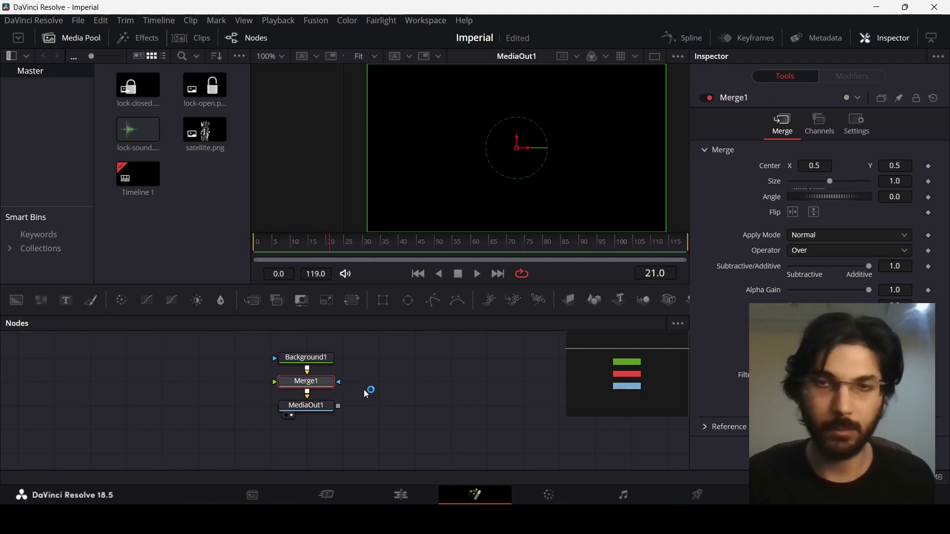
drag(241, 442, 345, 337)
drag(306, 381, 451, 381)
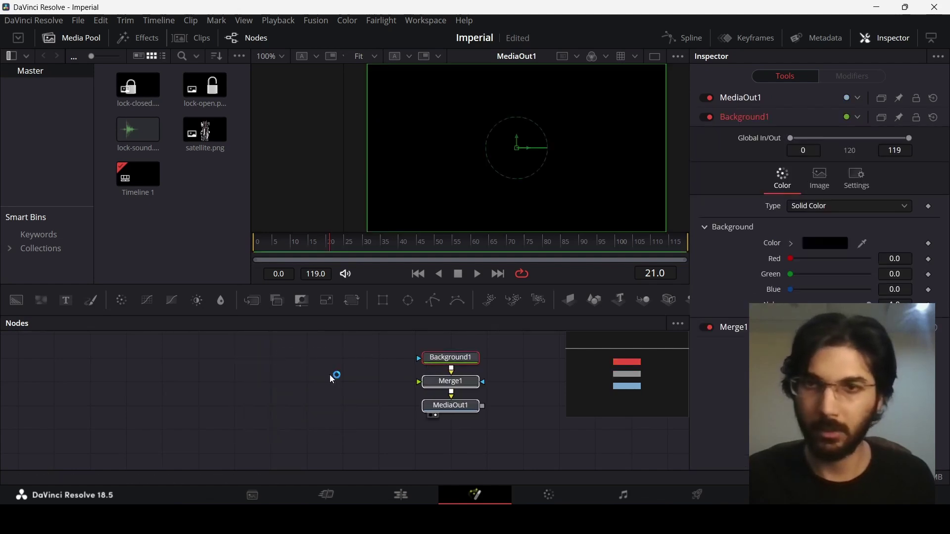
- Bring satellite.png into Merge1 as foreground through a Transform node with size 1.2 and Center Y about 0.379
drag(205, 132, 420, 382)
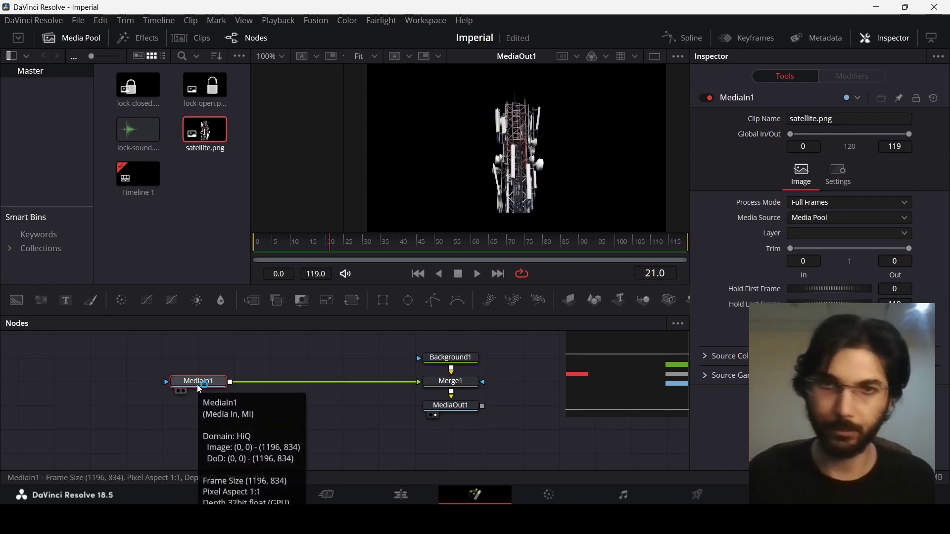
click(356, 299)
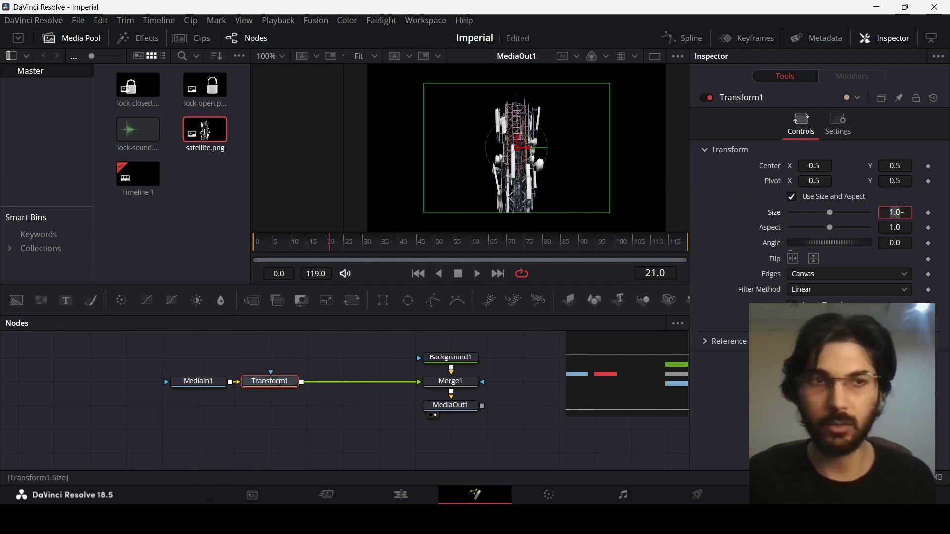
text(1.2)
key(Tab)
scroll(520, 143, down, 1)
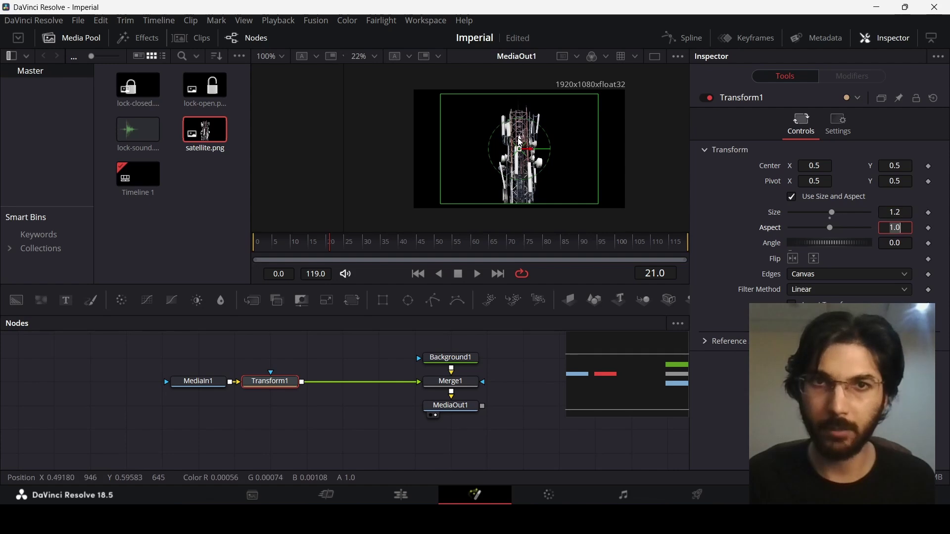
drag(520, 144, 520, 155)
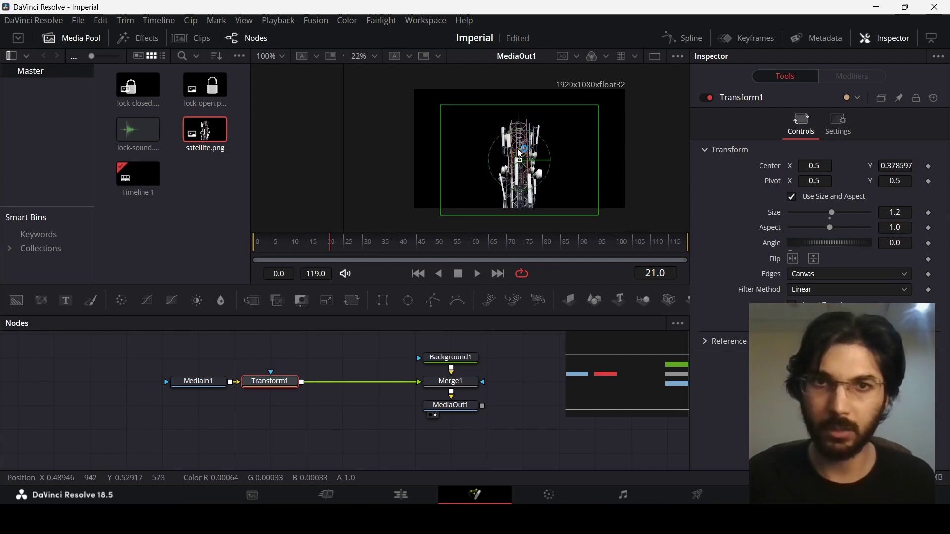
- Move MediaOut1 farther down and insert a second Merge node between it and Merge1
click(527, 384)
scroll(477, 404, down, 3)
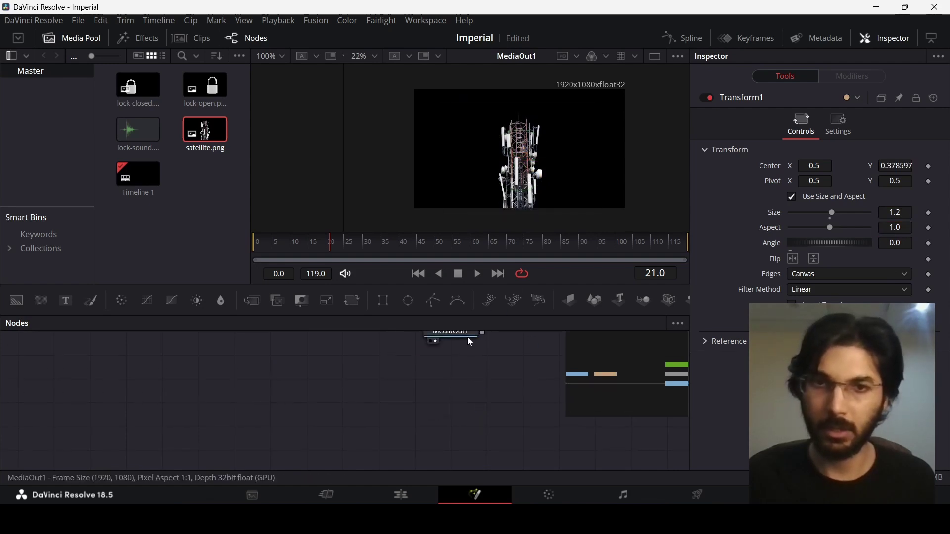
drag(470, 341, 466, 379)
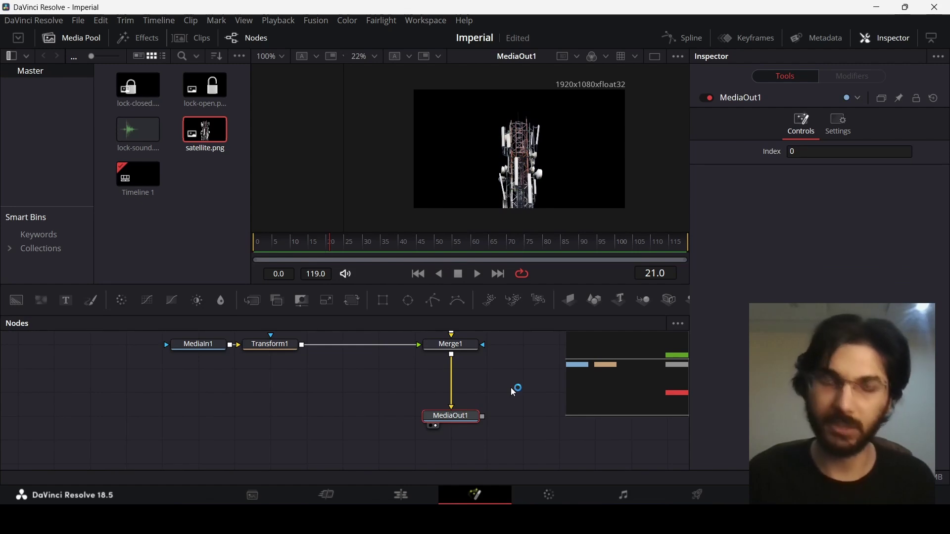
click(465, 347)
scroll(465, 347, up, 1)
click(252, 300)
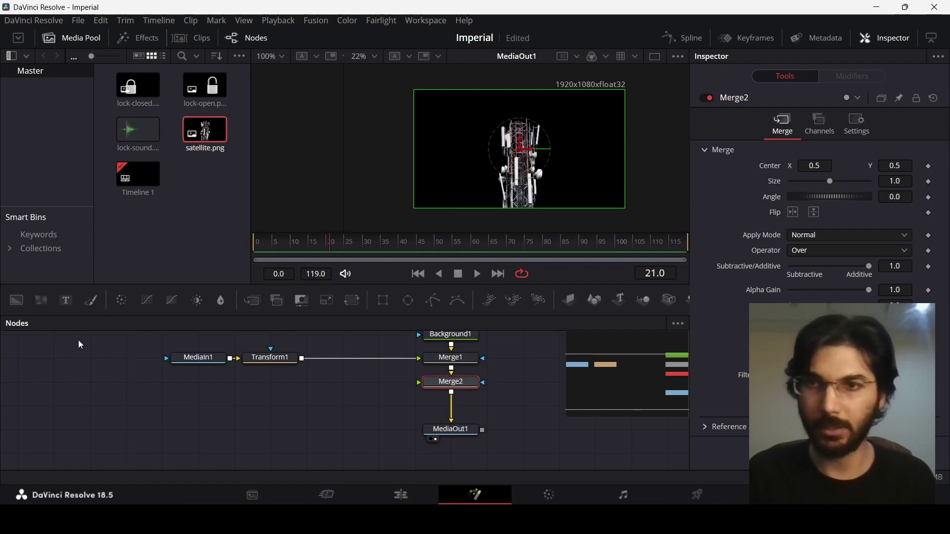
- Feed Merge2 from a new Background node with Red at 1.0, masked by a Polygon node whose polyline animation is removed
drag(37, 306, 269, 384)
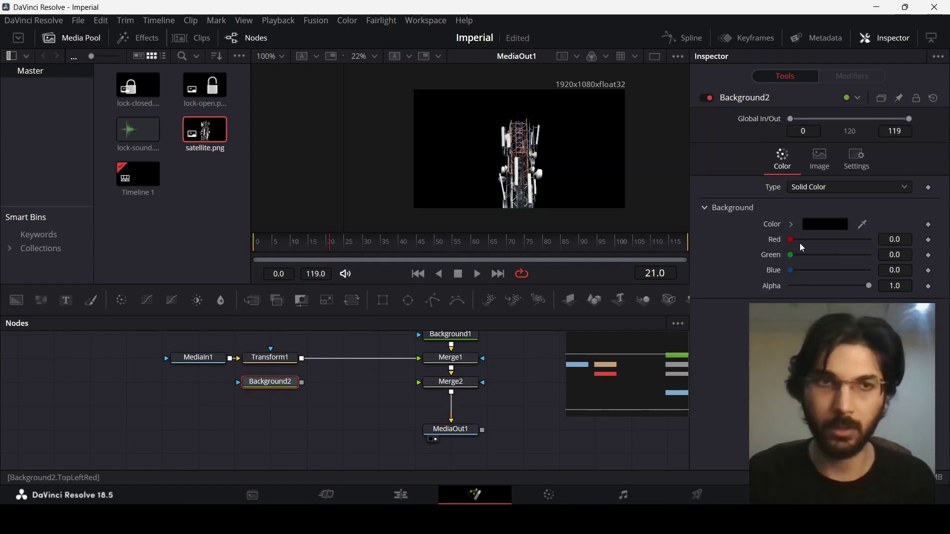
drag(792, 240, 883, 245)
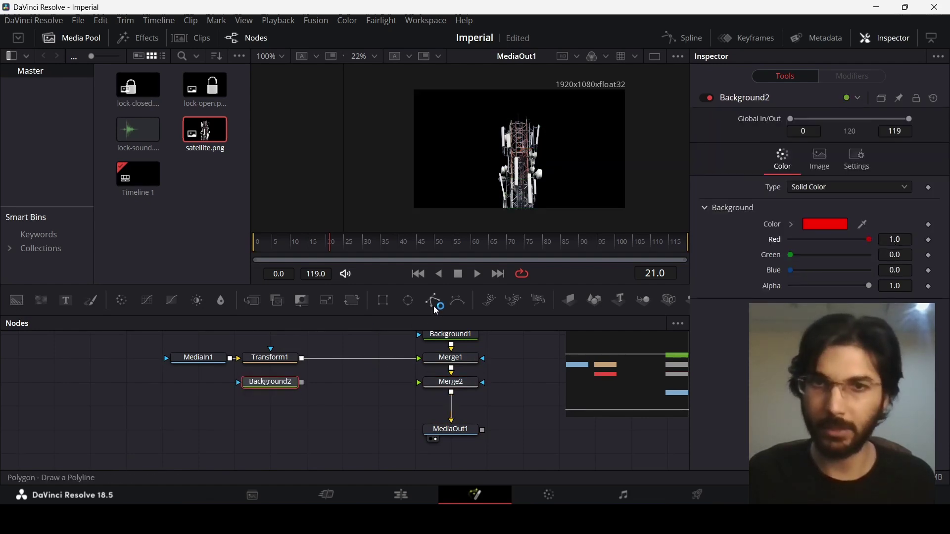
drag(248, 393, 247, 393)
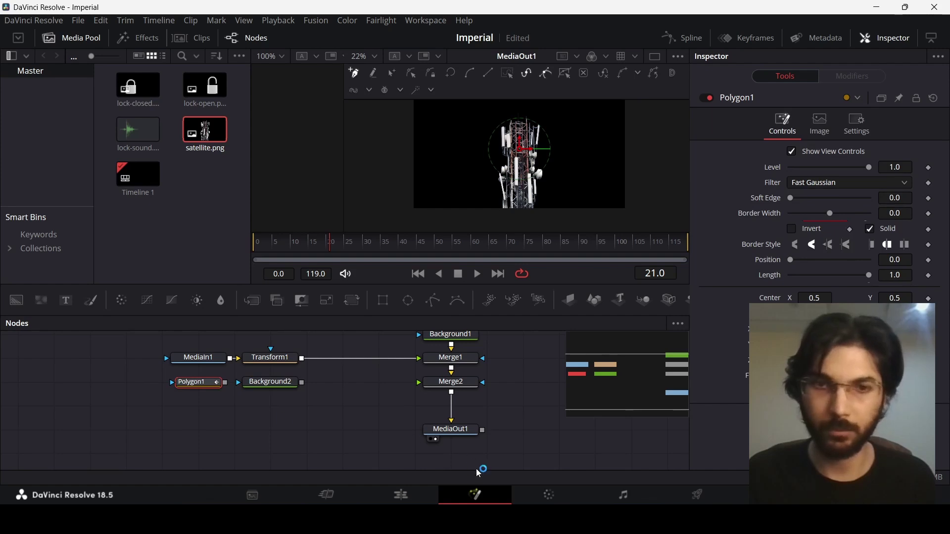
right_click(822, 395)
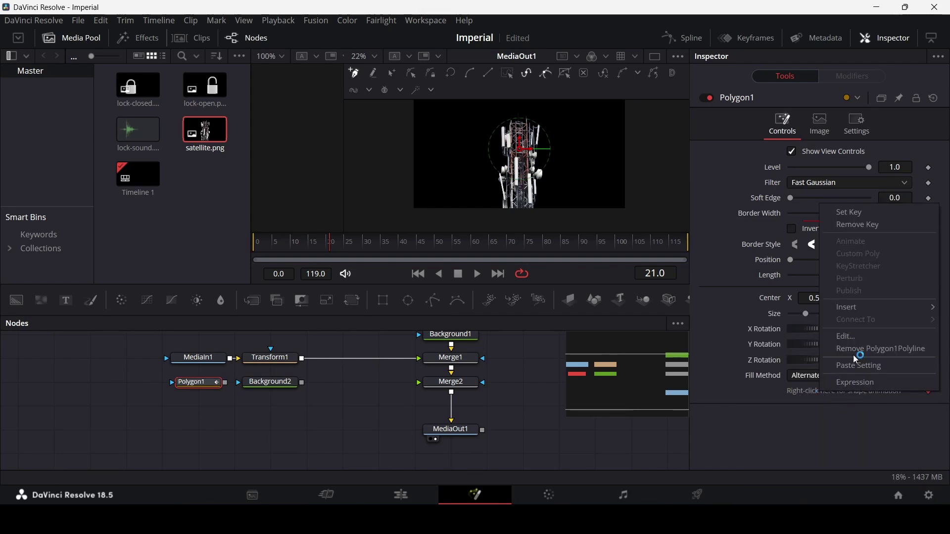
click(866, 353)
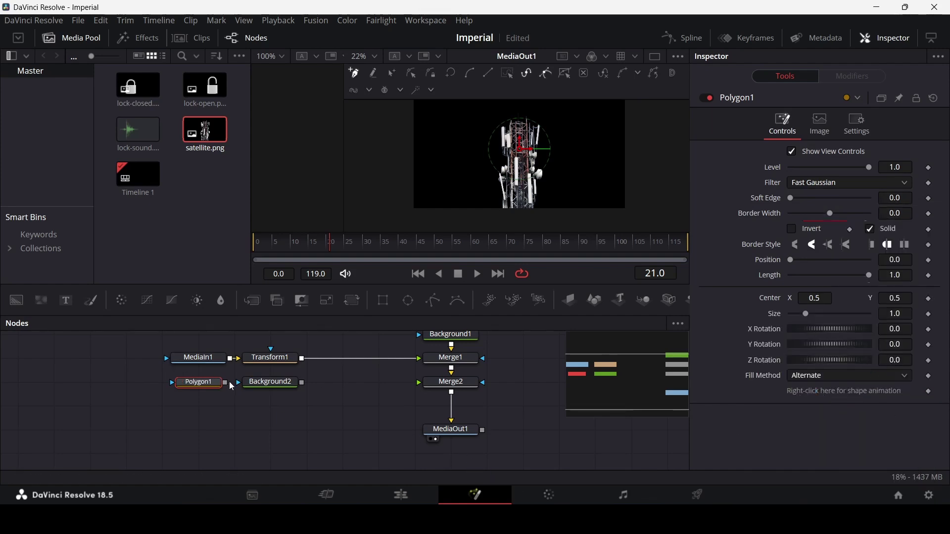
drag(230, 383, 455, 384)
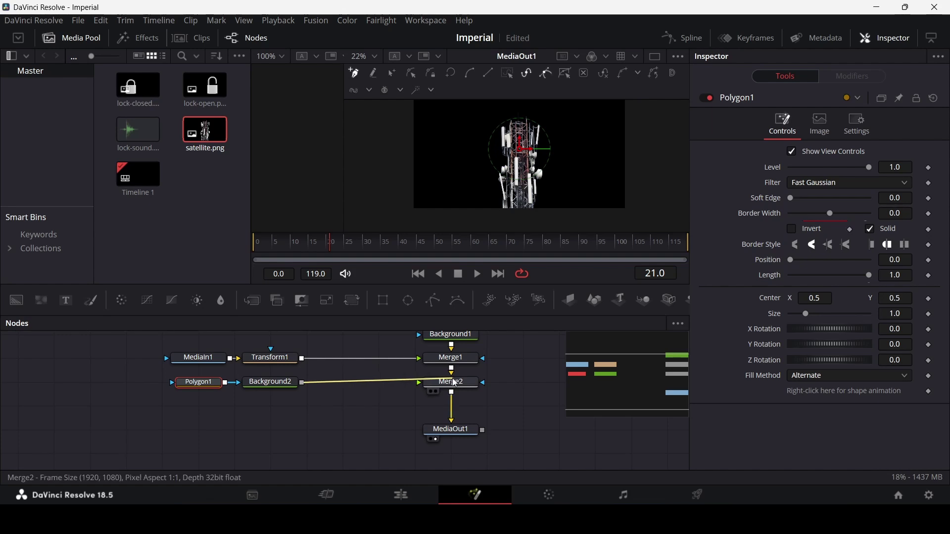
- Draw an open three-point polyline in Polygon1, forming a peak above the top of the tower
scroll(483, 148, up, 2)
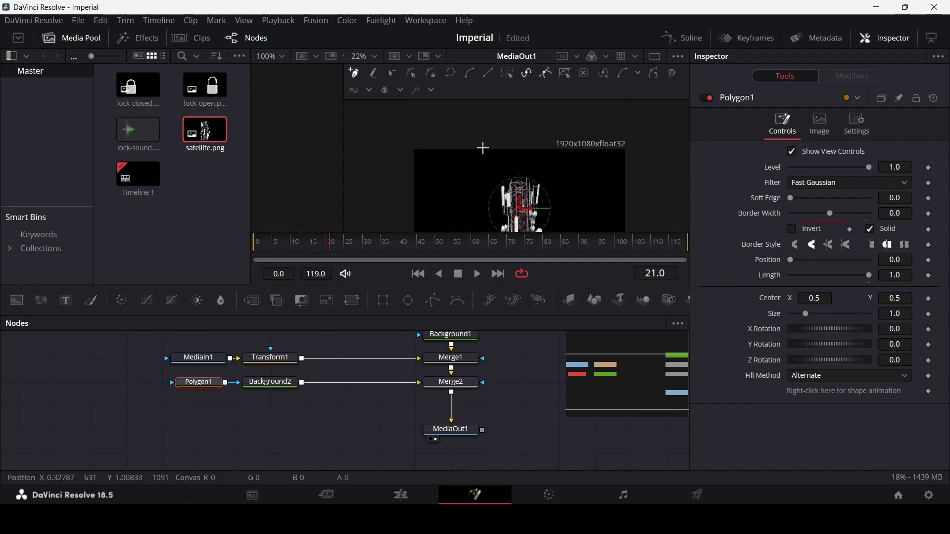
scroll(482, 171, up, 3)
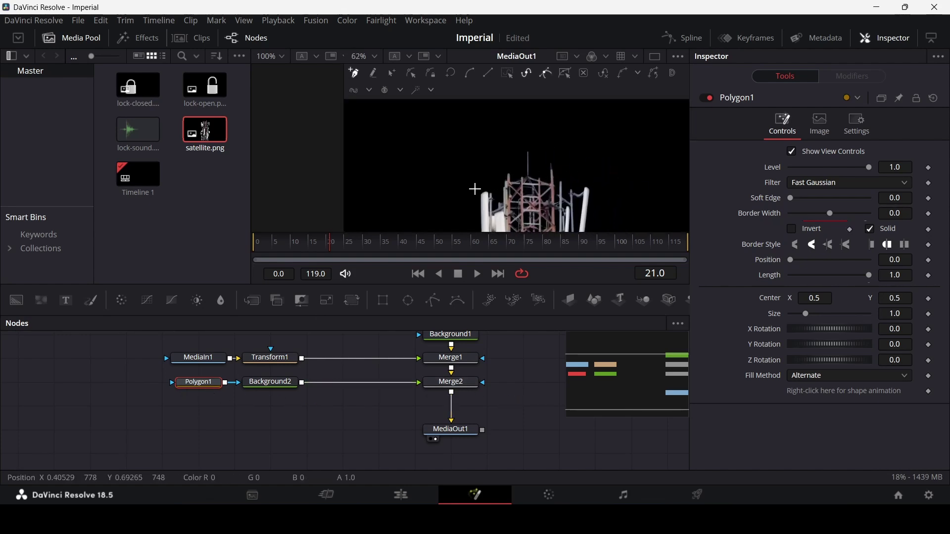
drag(475, 189, 444, 184)
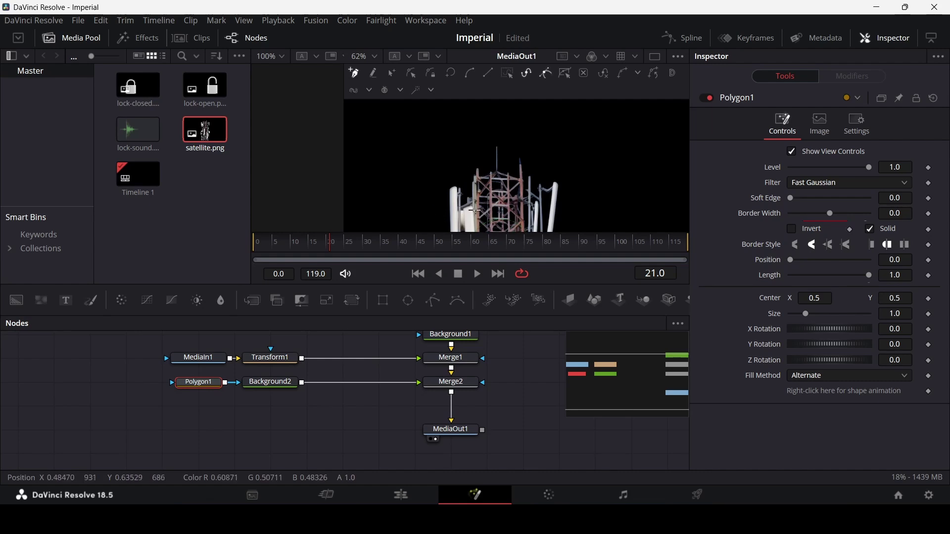
click(387, 181)
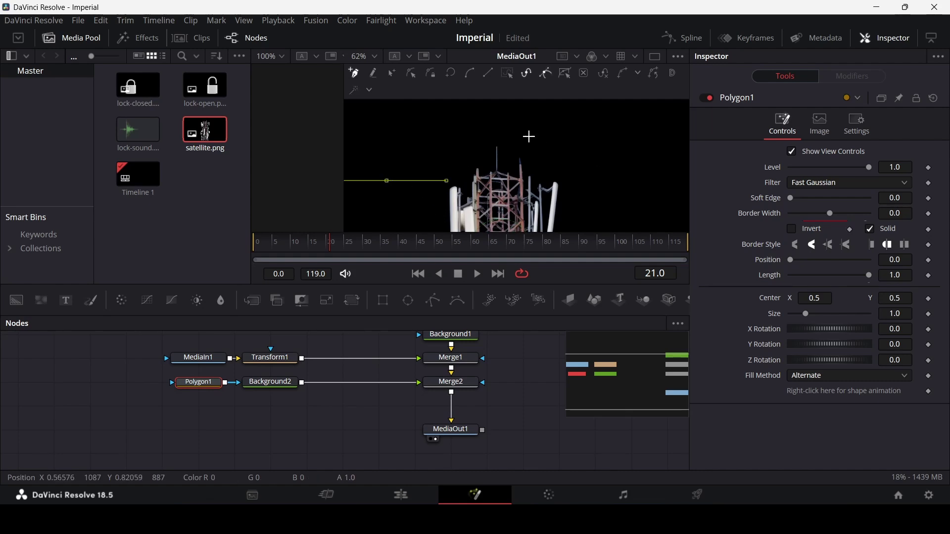
click(504, 122)
click(582, 165)
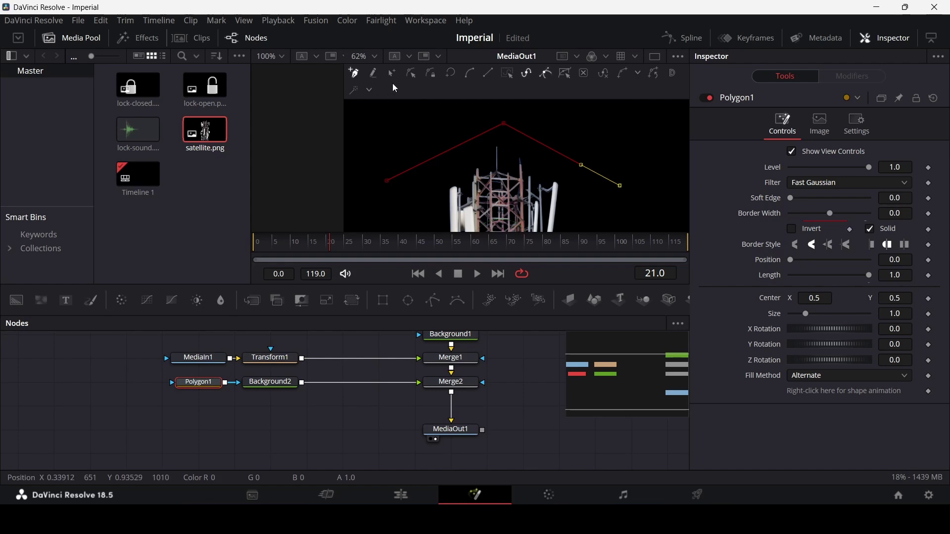
- Select all points of the polyline above the tower and smooth them into a curved arc
click(416, 75)
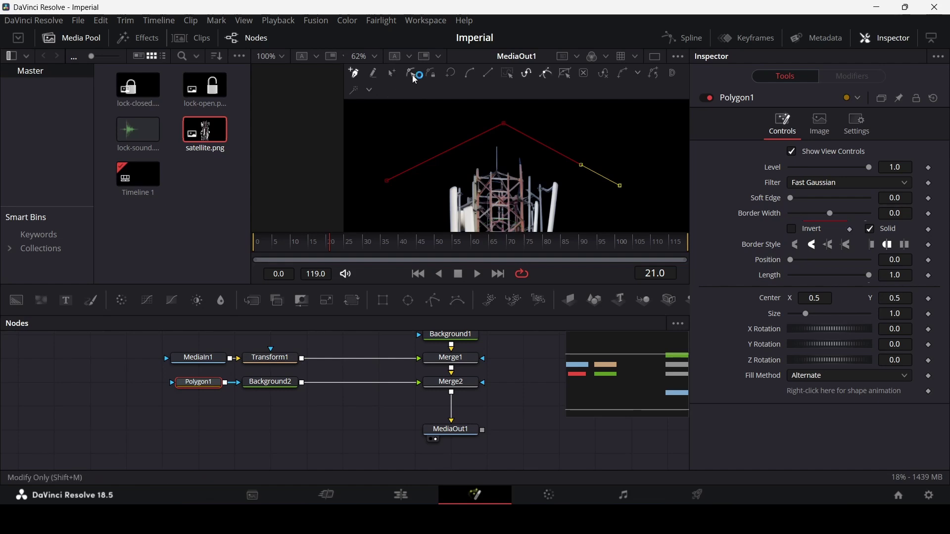
drag(346, 204, 653, 103)
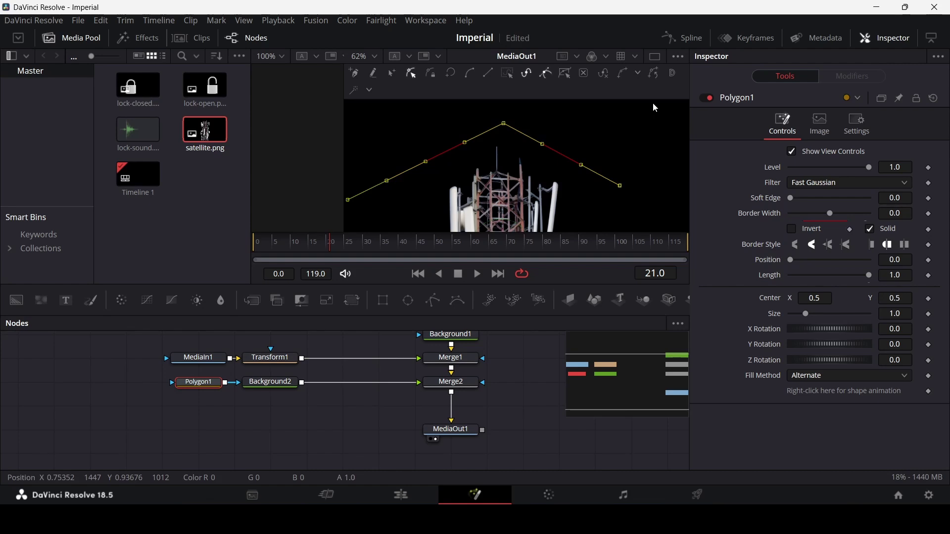
click(473, 78)
click(347, 439)
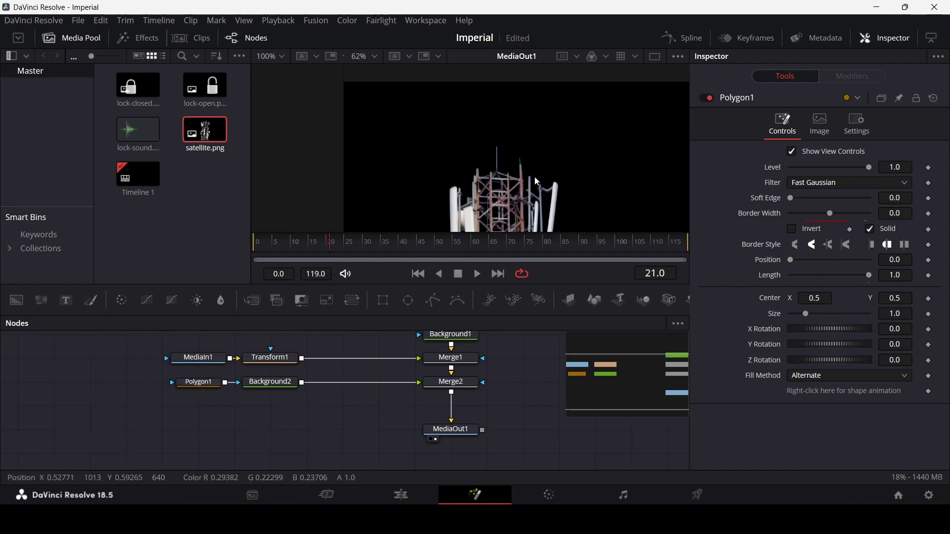
- Give the Polygon1 arc a border width of 0.01 and a soft edge of 0.009
click(200, 382)
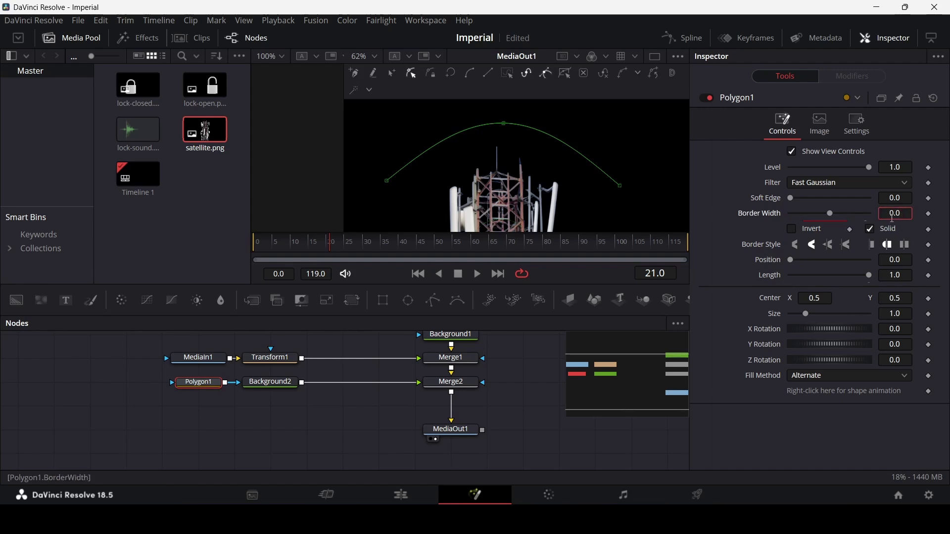
text(01)
key(Tab)
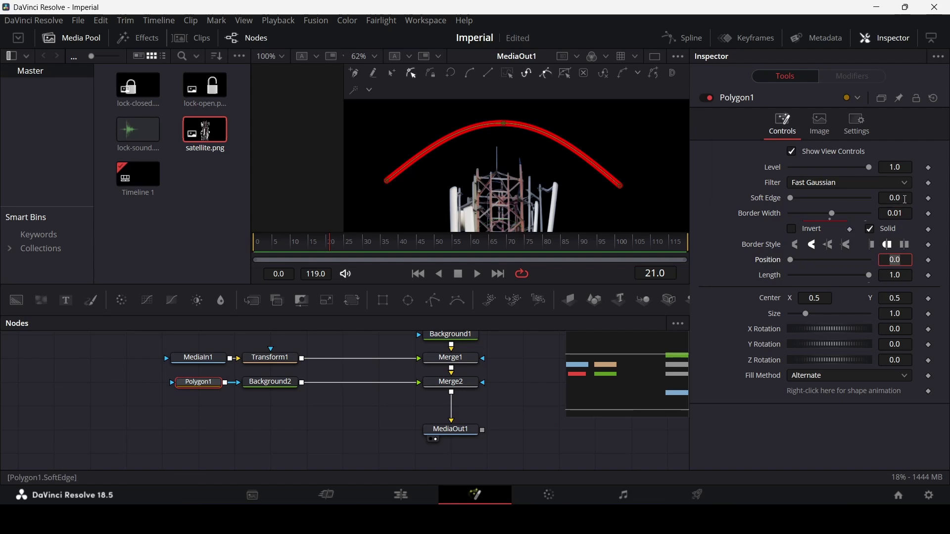
drag(790, 198, 794, 202)
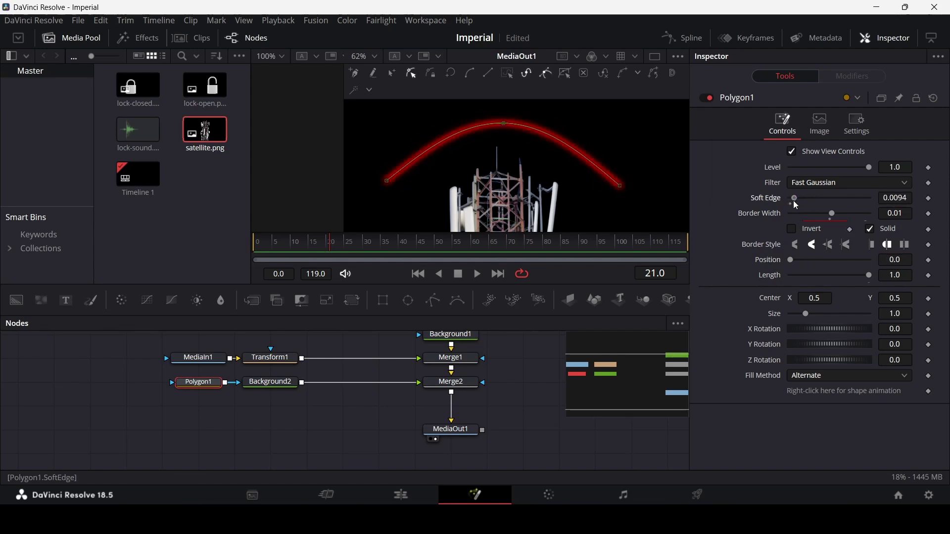
click(906, 199)
key(Tab)
click(501, 381)
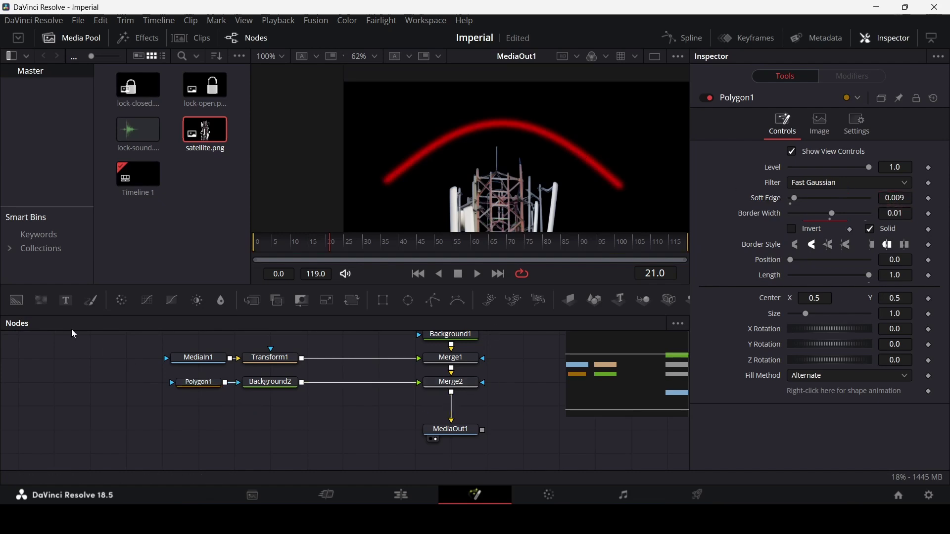
- Add a FastNoise node as the mask of Merge2, with brightness 0.81 and scale about 14.17
drag(41, 300, 454, 381)
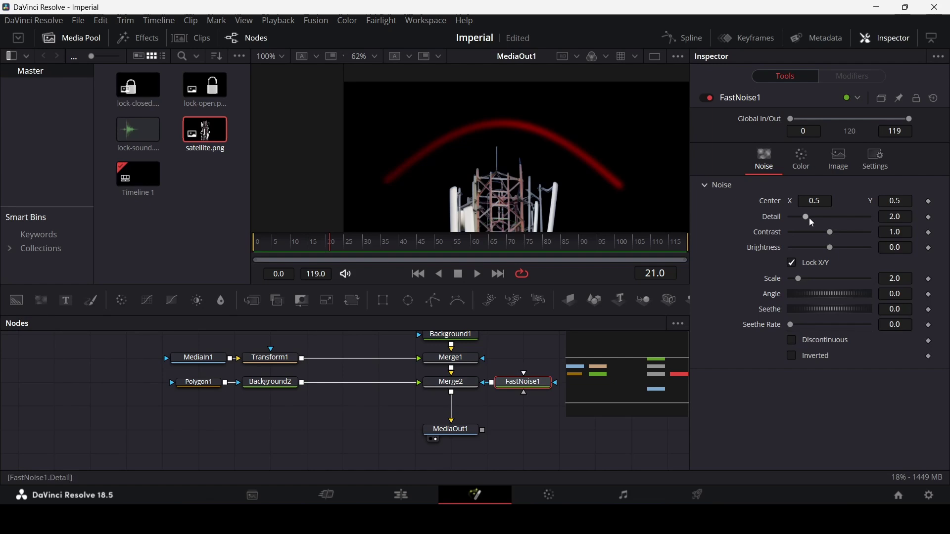
drag(809, 218, 866, 222)
drag(805, 220, 859, 249)
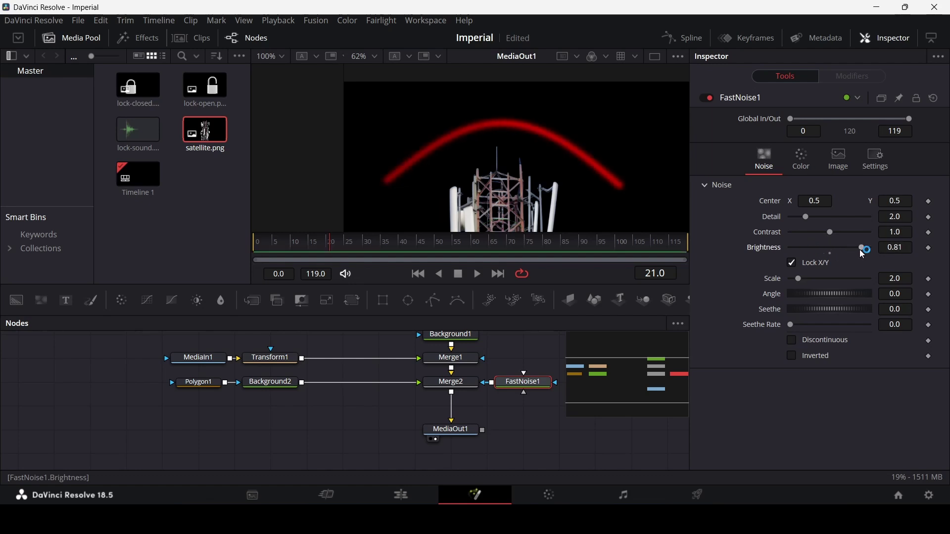
drag(800, 279, 850, 283)
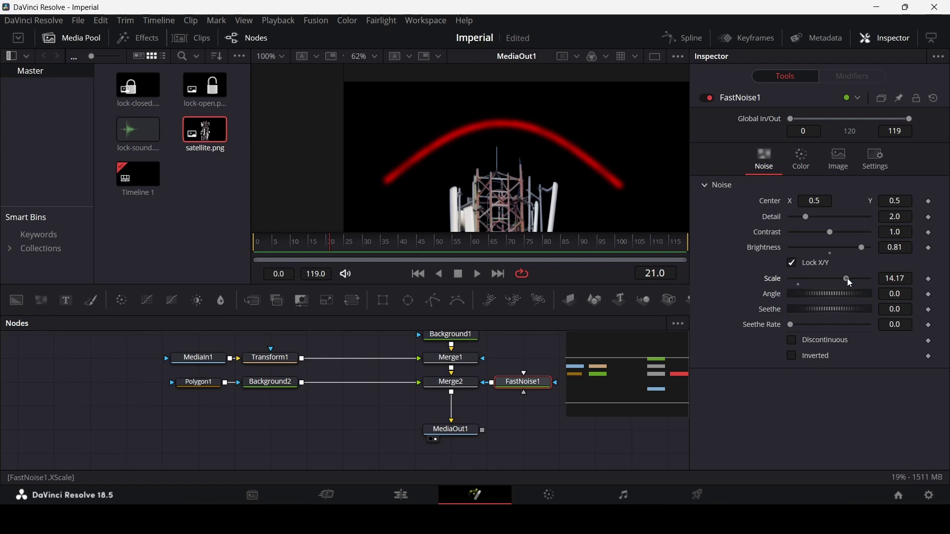
- Undo the last noise scale change and set FastNoise1's seethe rate to 0.22, checking the motion in playback
key(ctrl+z)
drag(790, 325, 808, 325)
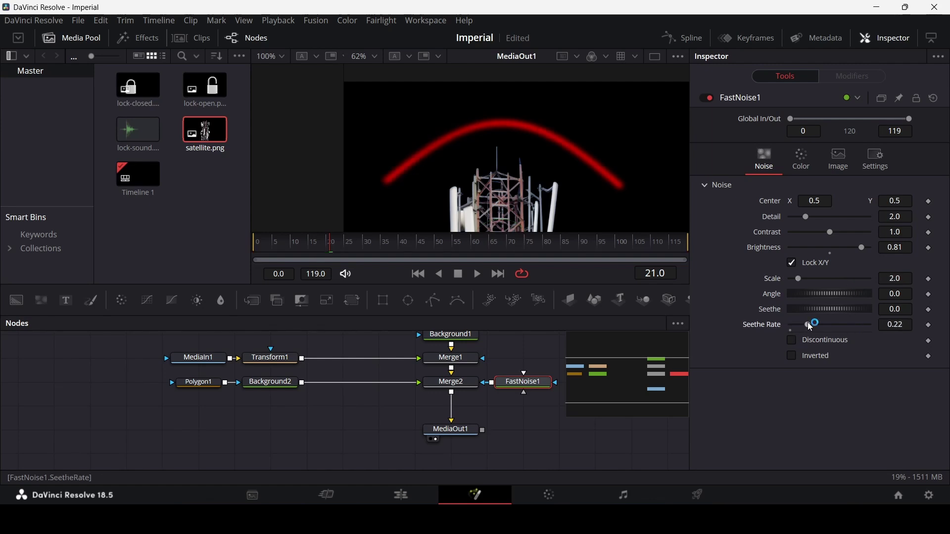
click(524, 424)
key(space)
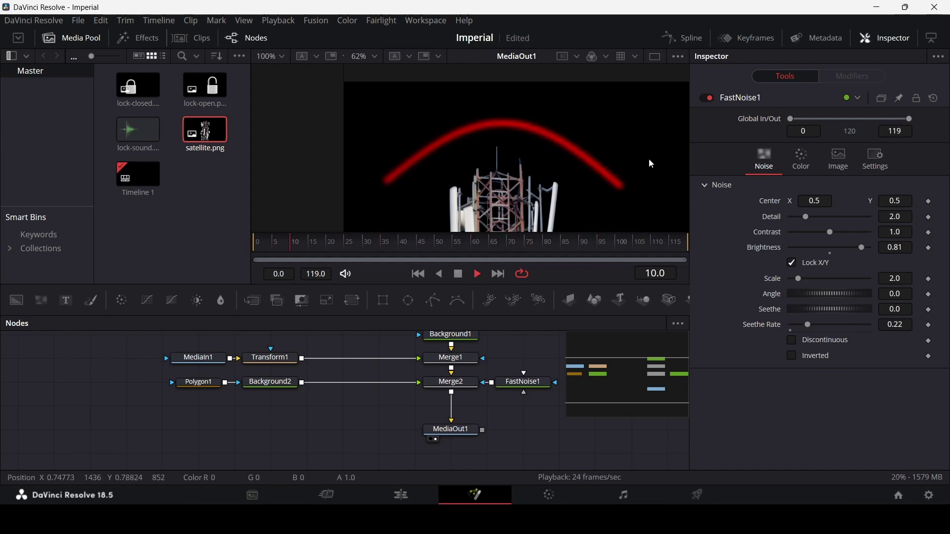
key(space)
- Set FastNoise1's scale to 10 and play back the composition to check the arc's noise
drag(800, 279, 831, 279)
key(space)
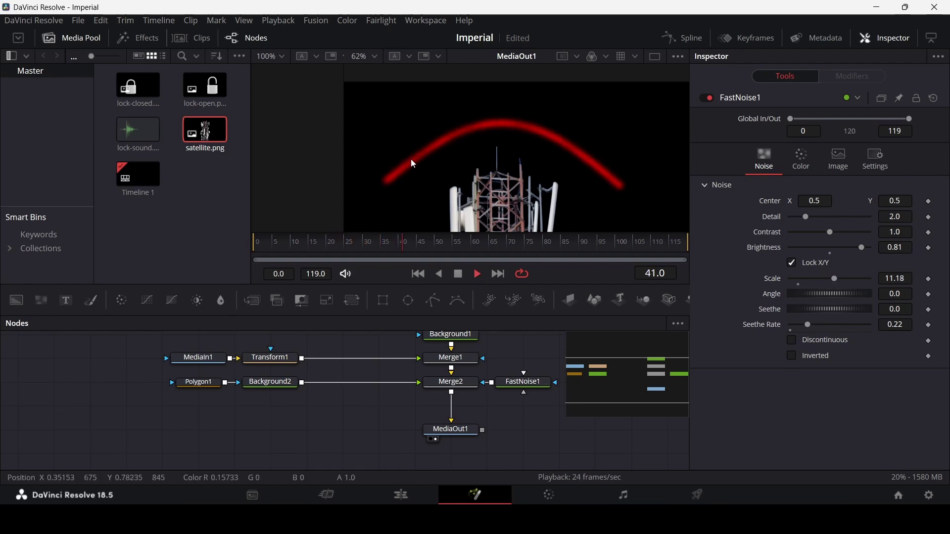
double_click(906, 273)
text(10)
key(Tab)
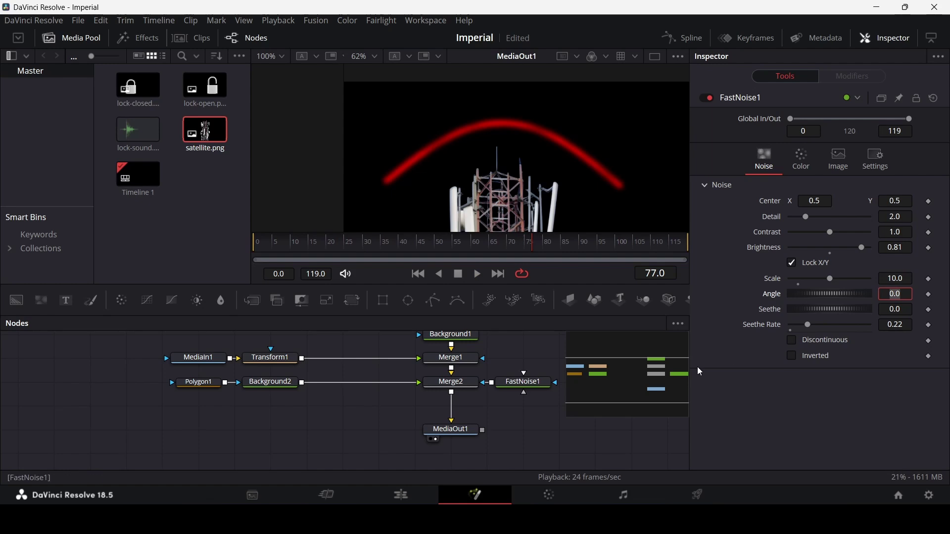
key(space)
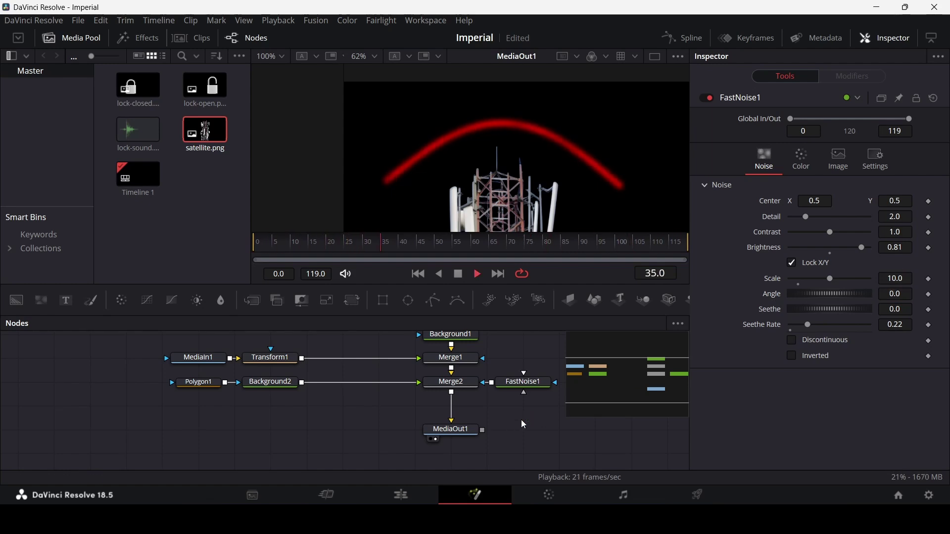
key(space)
- Add a second Polygon mask, remove its shape animation, and connect it to the mask input of Polygon1
click(270, 383)
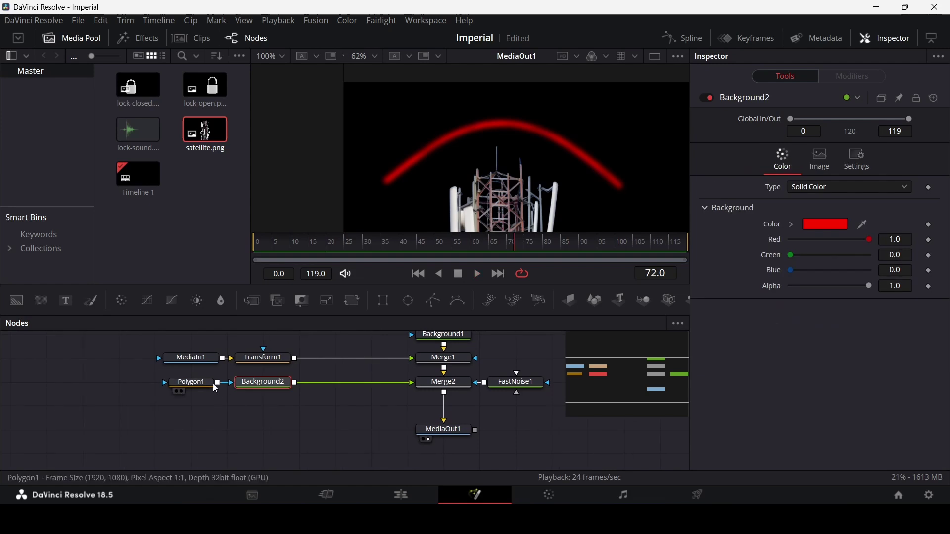
drag(310, 415, 435, 439)
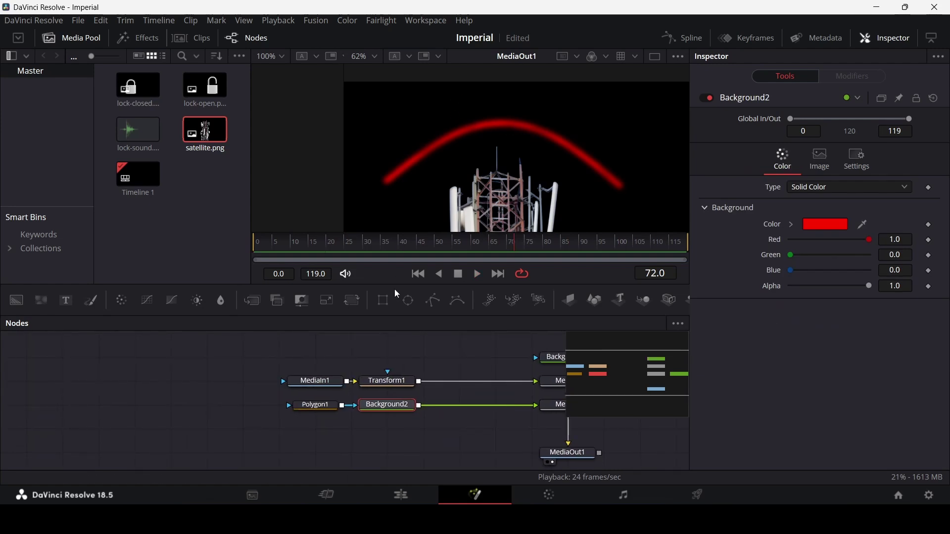
drag(425, 327, 250, 405)
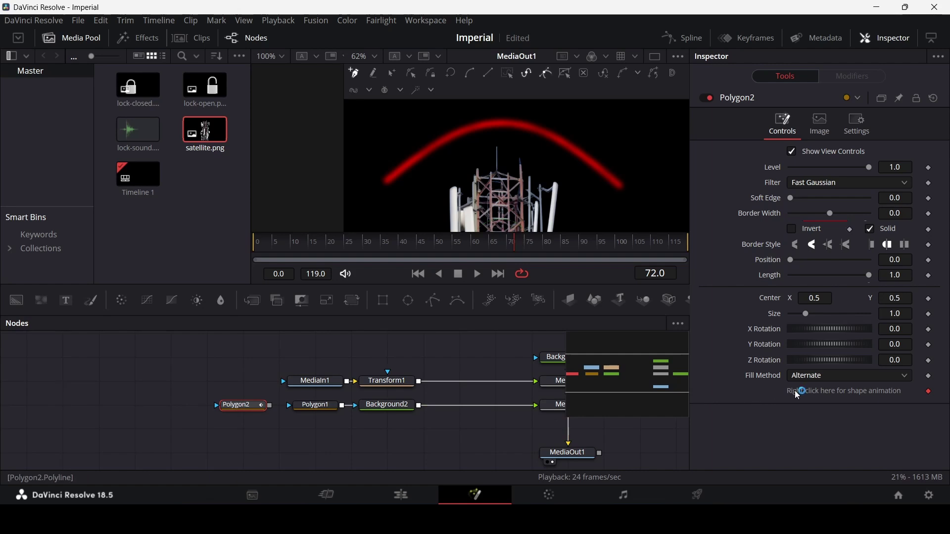
right_click(810, 392)
click(833, 349)
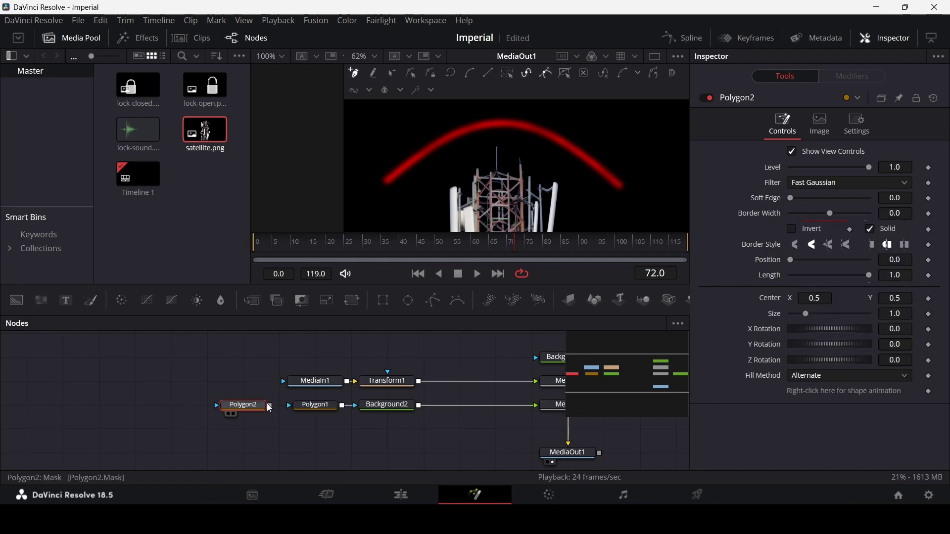
drag(267, 405, 311, 405)
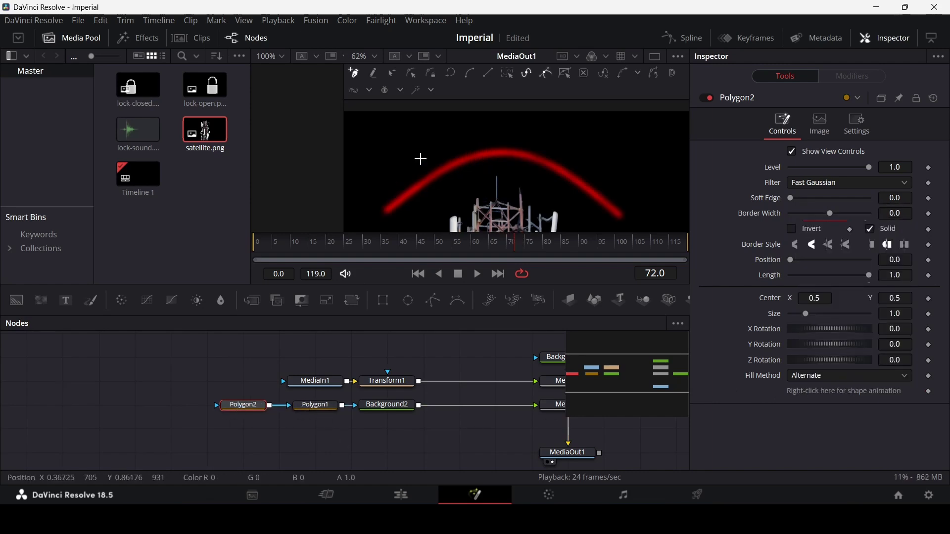
- Draw an open three-point chevron in Polygon2, above the left end of the red arc and pointing left
click(407, 178)
click(381, 151)
click(390, 131)
click(394, 122)
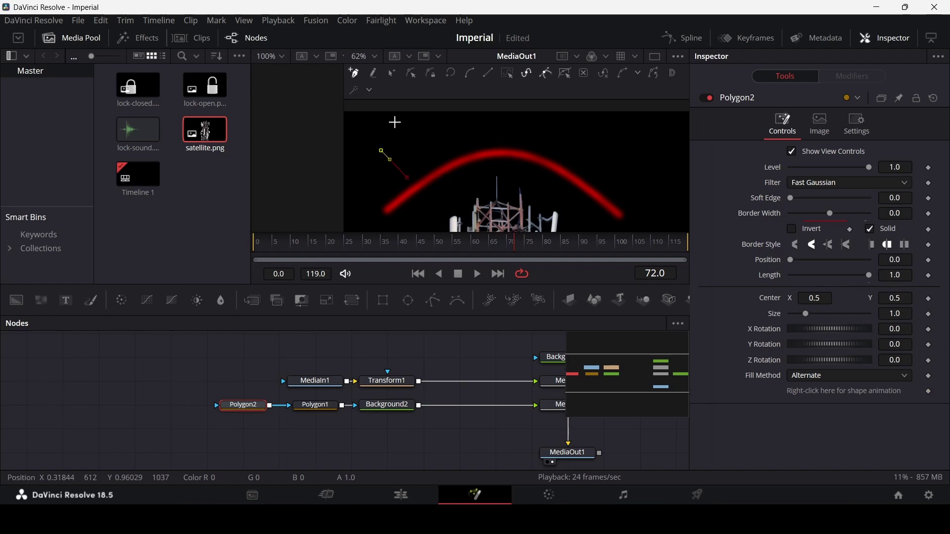
- Set Polygon2's border width to 0.01, matching that of Polygon1
click(315, 407)
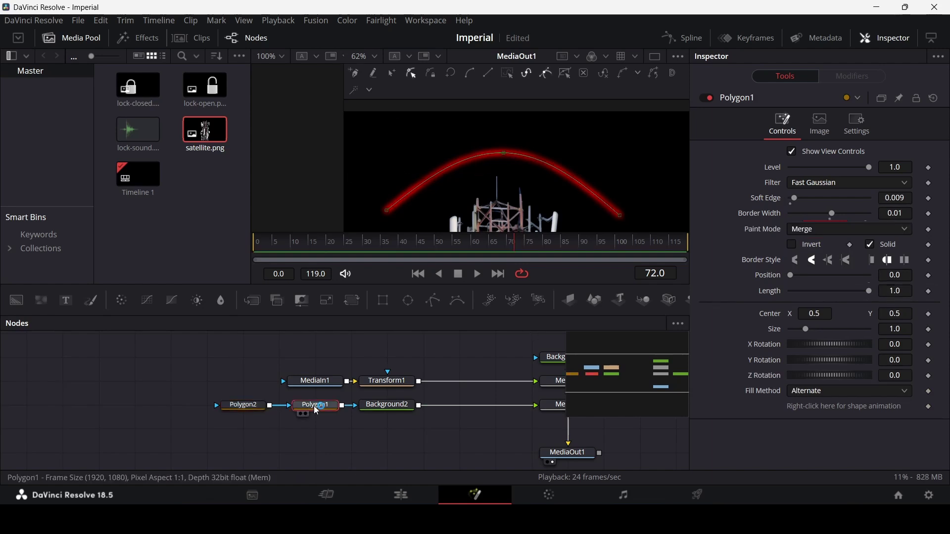
click(905, 213)
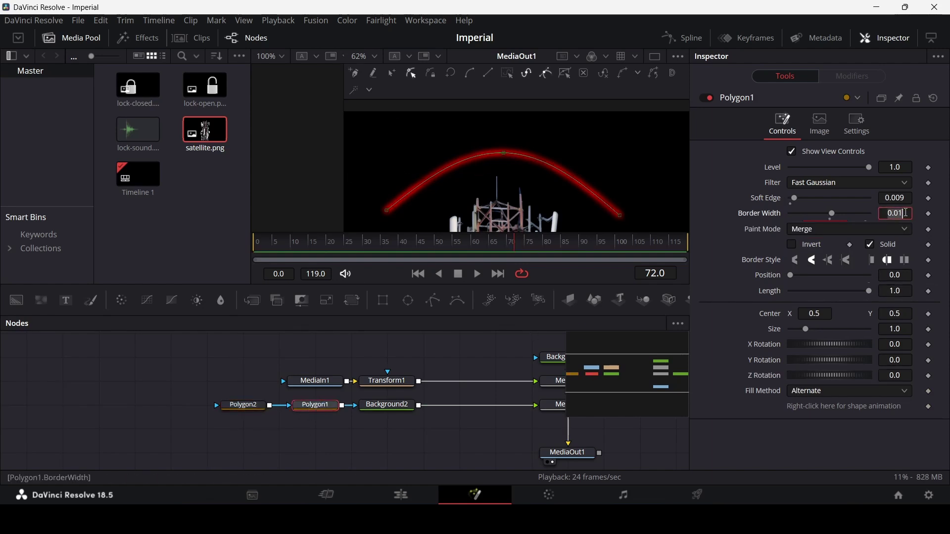
click(236, 406)
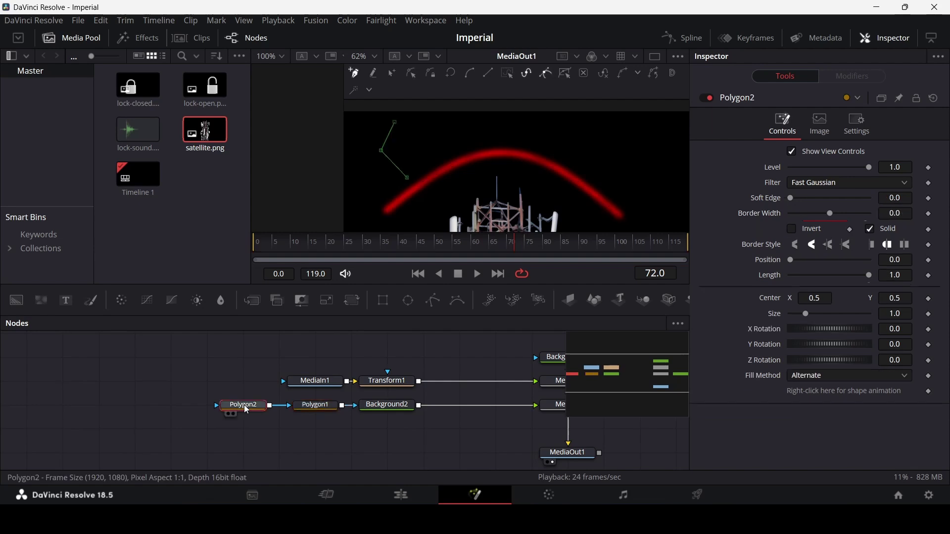
click(895, 213)
text(0.01)
key(Return)
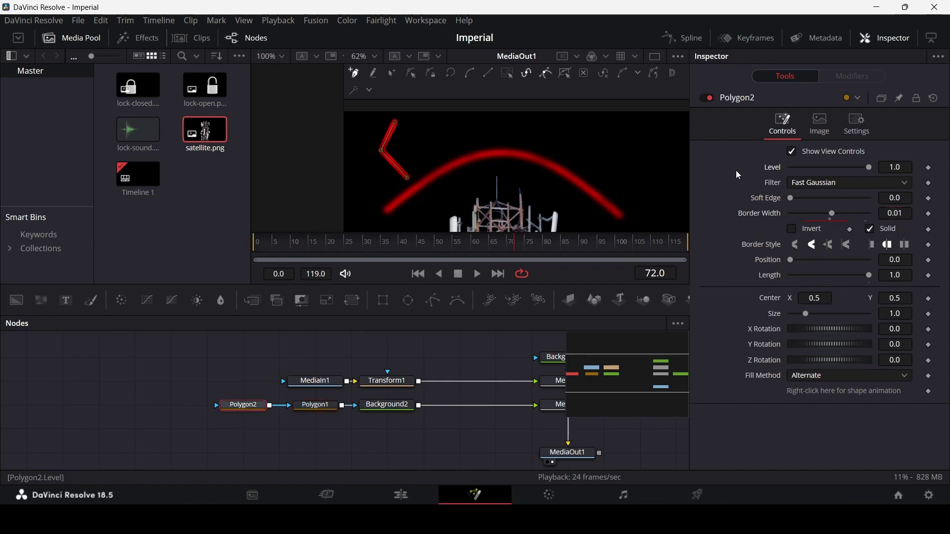
click(395, 429)
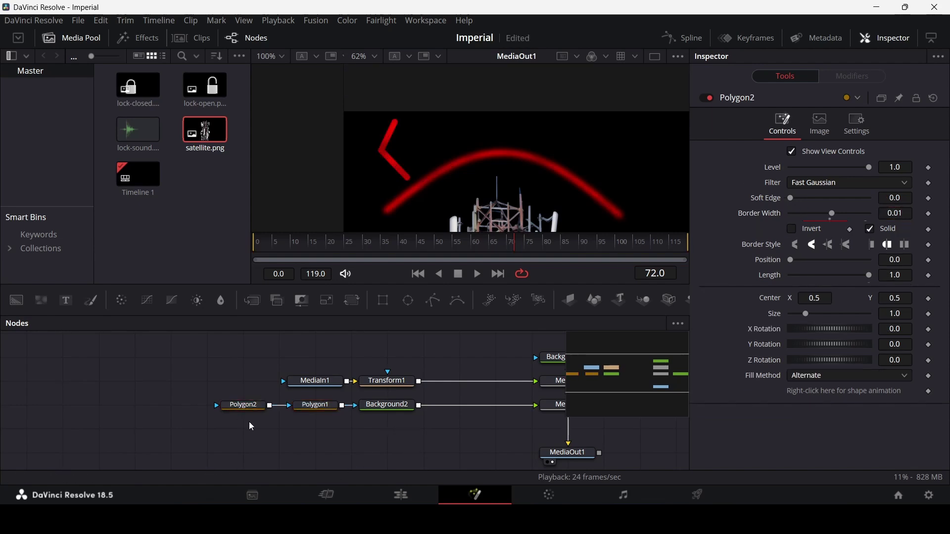
- Set the soft edge of both Polygon1 and Polygon2 to 0.01
click(250, 409)
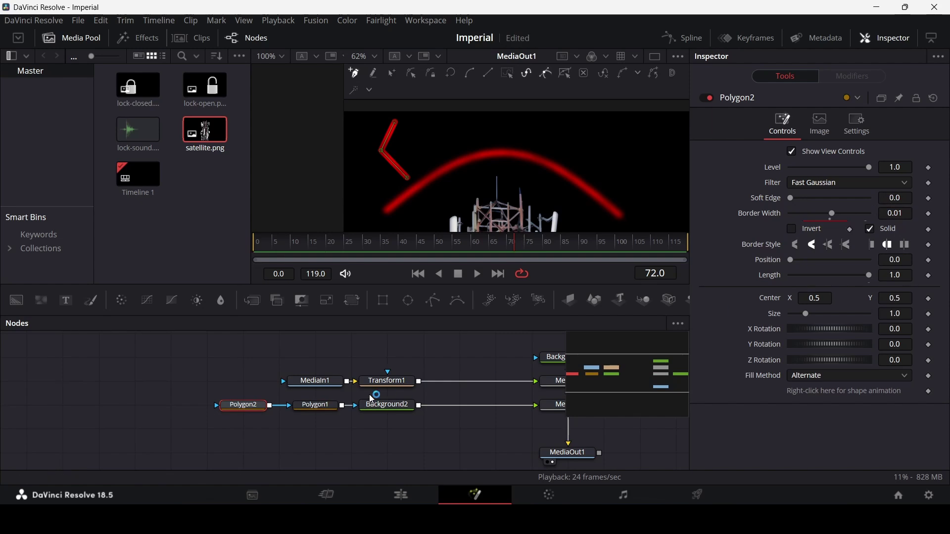
click(320, 410)
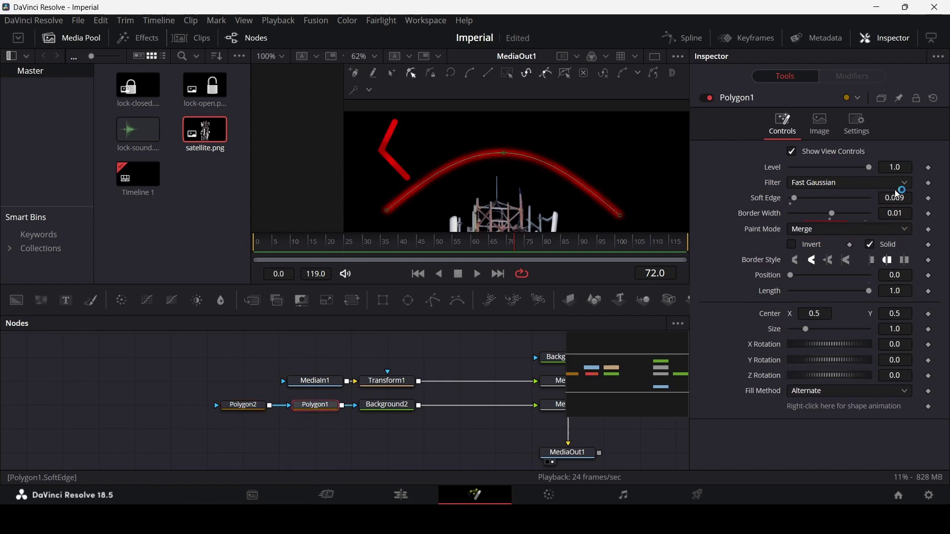
click(904, 199)
text(0.005)
text(0.009)
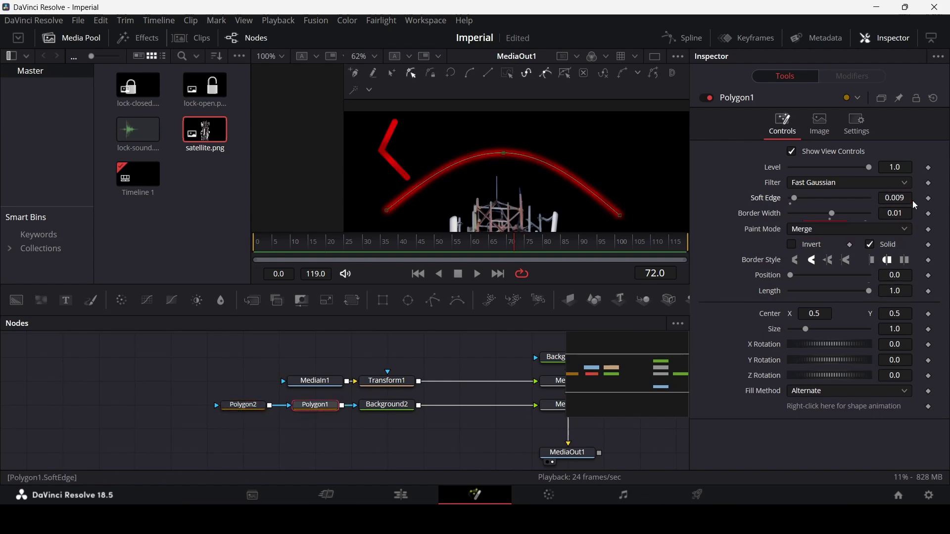
key(Tab)
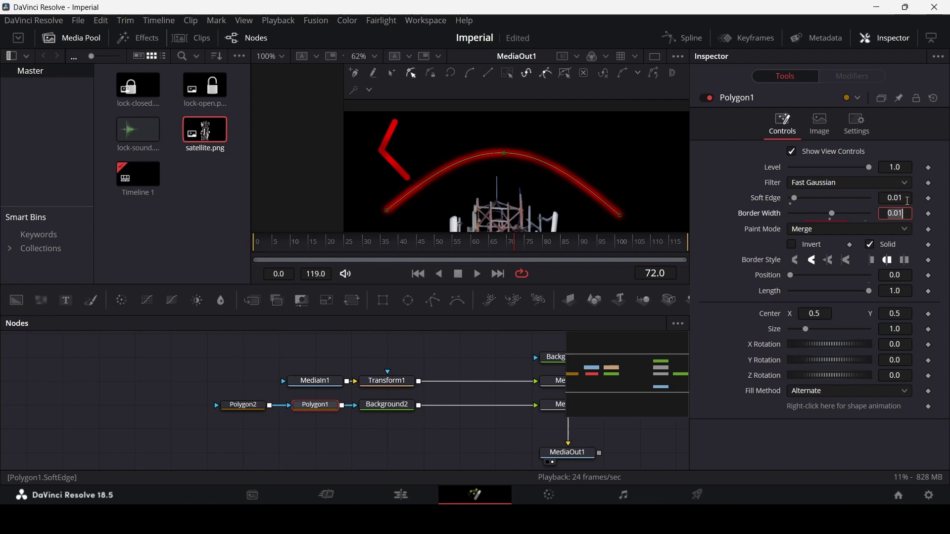
click(247, 410)
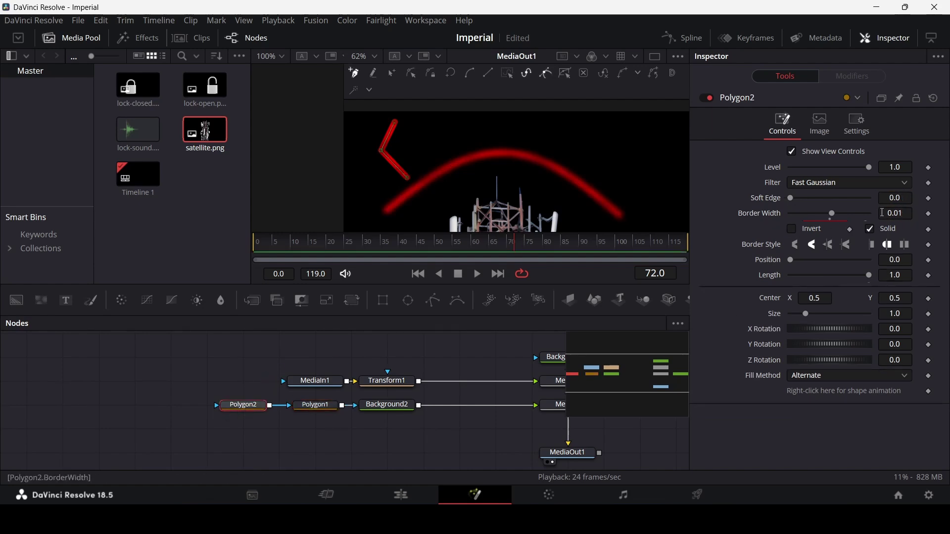
key(Tab)
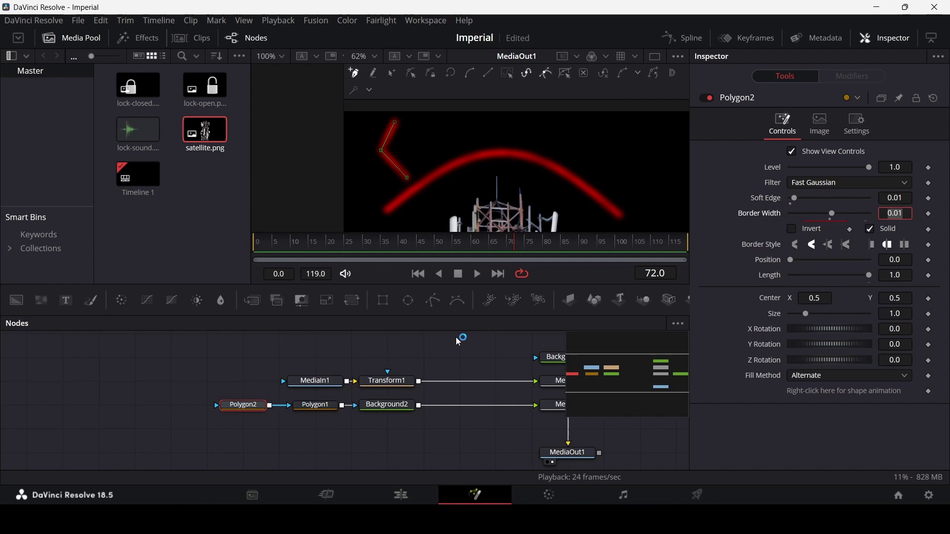
- Add a Polygon3 mask feeding Polygon2 and draw a softened, right-pointing open chevron above the arc's right end
drag(437, 304, 172, 412)
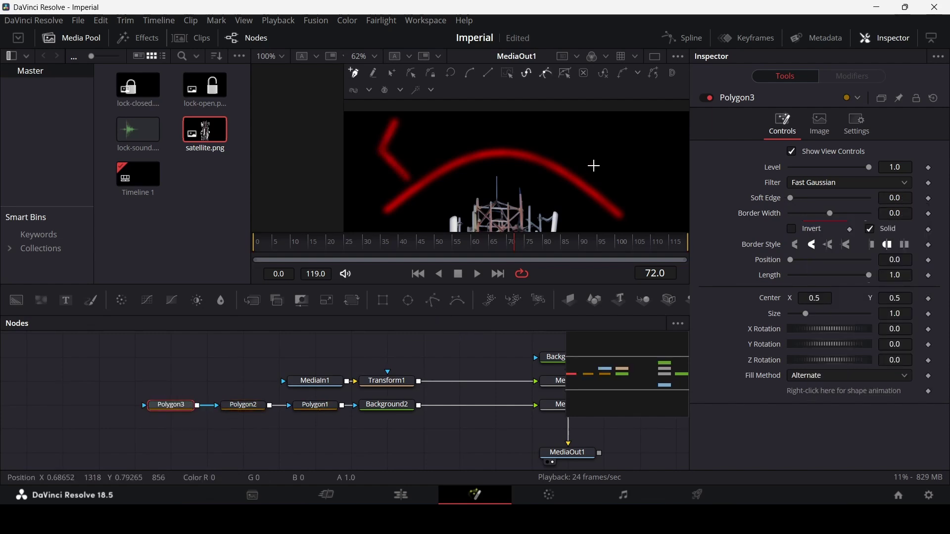
click(610, 181)
click(639, 160)
click(616, 129)
- Add a Polygon4 mask feeding Polygon3 and draw an open chevron above the arc's peak, with border width and soft edge 0.01
click(433, 300)
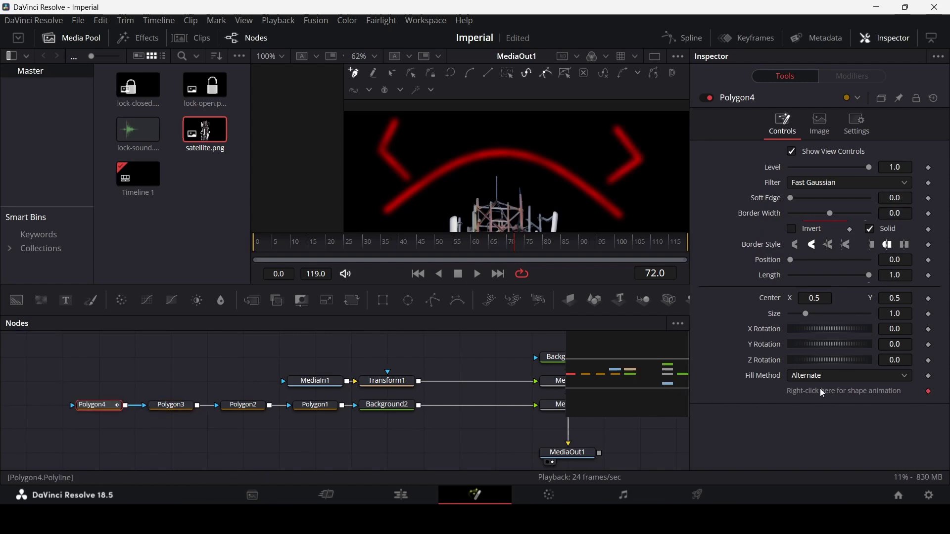
scroll(510, 168, up, 2)
click(514, 171)
click(506, 152)
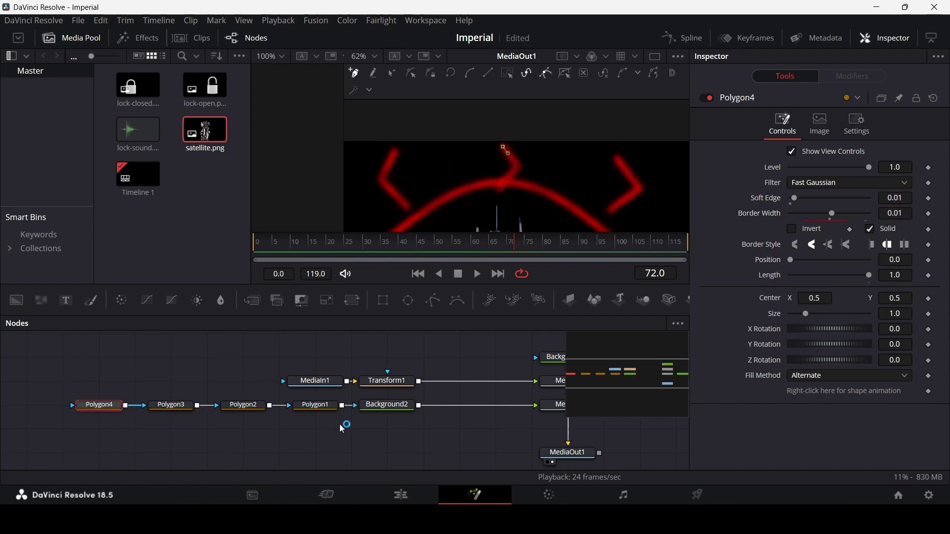
- Lower the Polygon1 arc by setting its center Y to 0.441
click(316, 423)
click(315, 407)
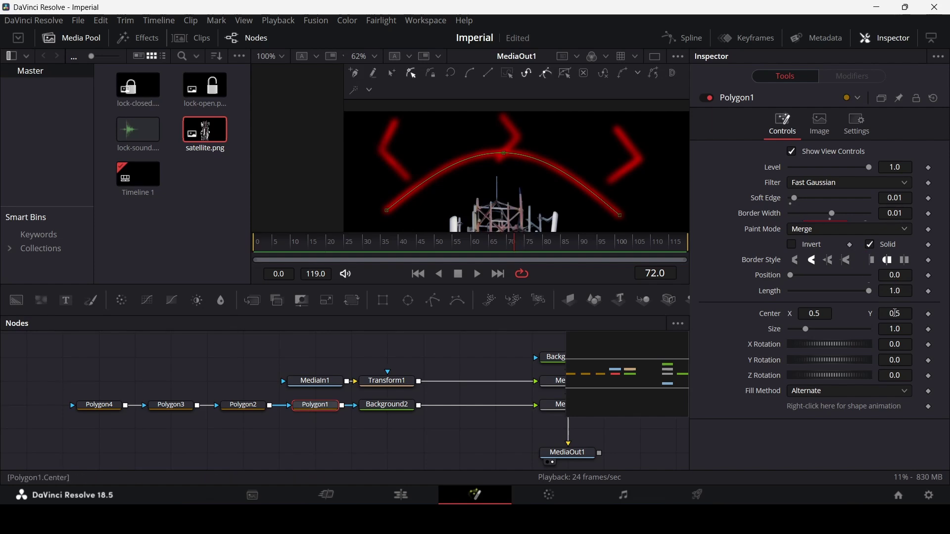
drag(896, 314, 883, 313)
click(422, 441)
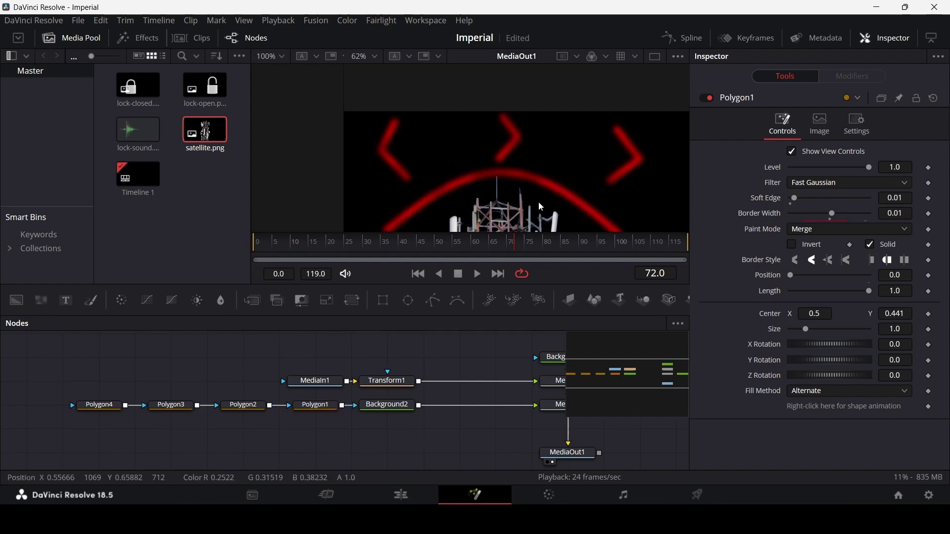
- Add a Grain node between Background2 and Merge2
scroll(544, 170, down, 3)
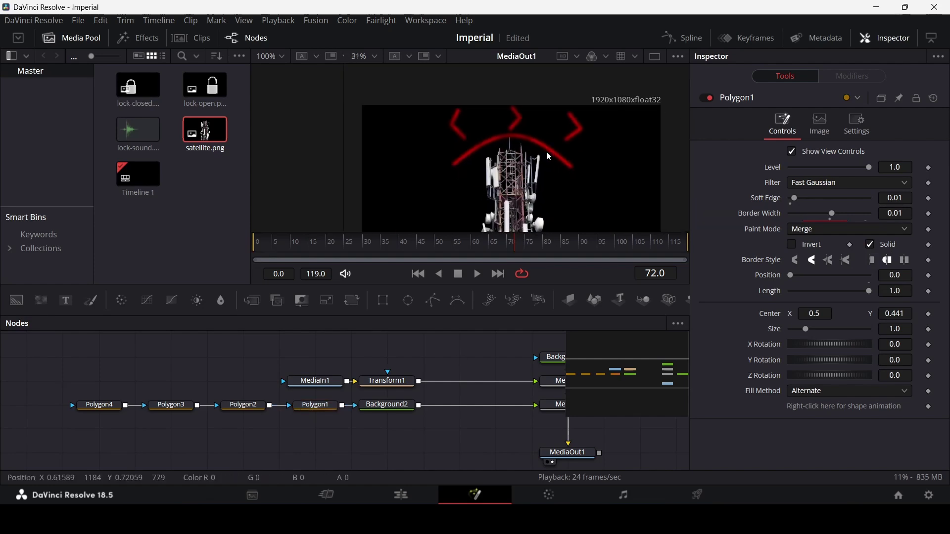
click(398, 410)
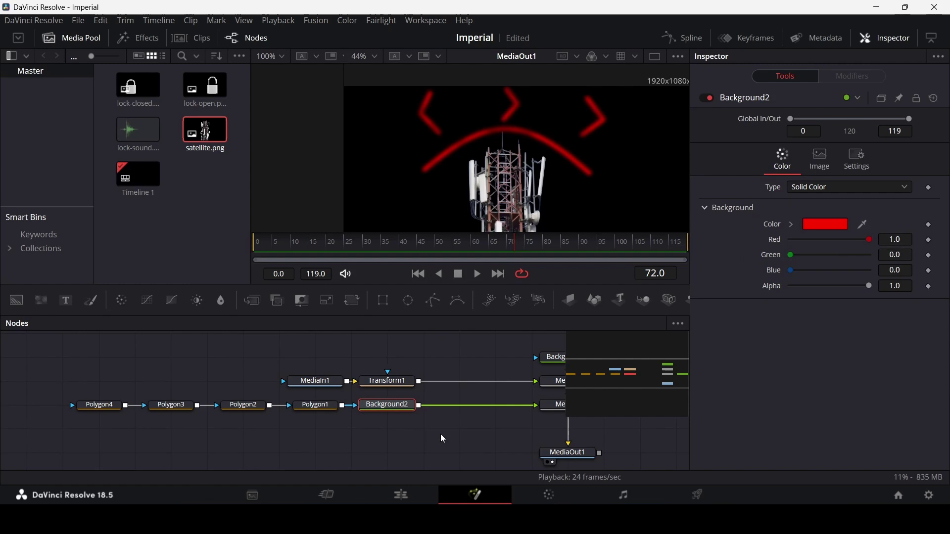
key(shift+space)
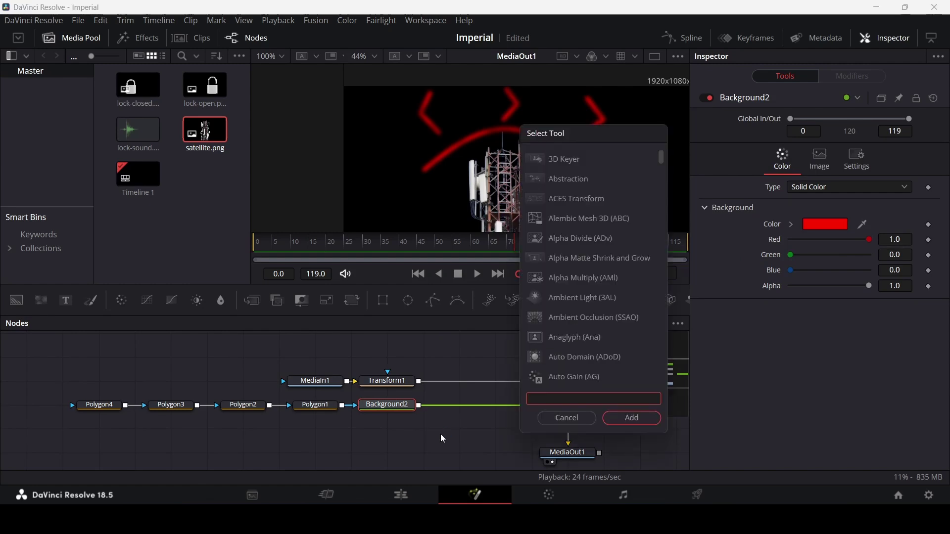
text(grain)
key(Return)
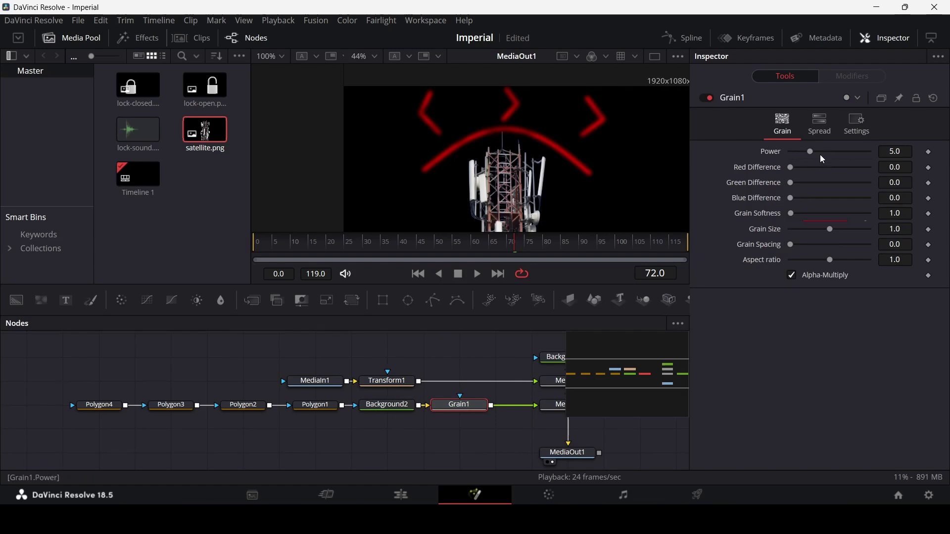
- Raise Grain1's power to 20 and examine the grain on the red shapes up close during playback
drag(811, 152, 874, 157)
scroll(512, 133, up, 8)
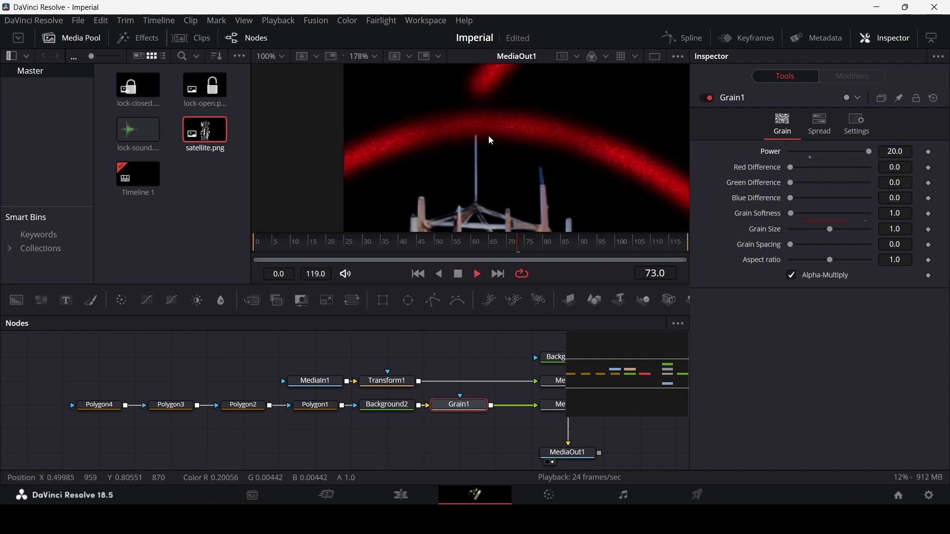
scroll(499, 136, down, 8)
scroll(500, 136, up, 2)
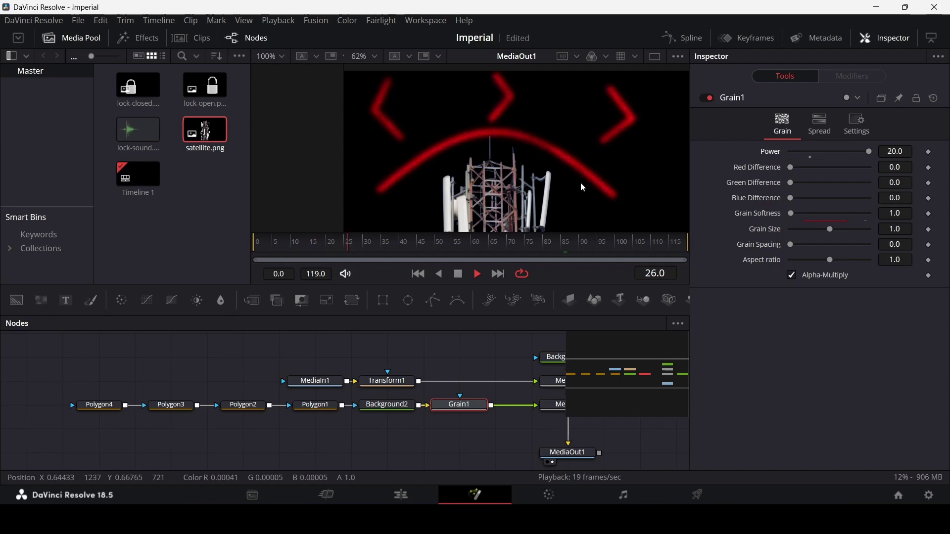
key(space)
- Try a higher grain spacing on Grain1 and return it to 0
click(792, 246)
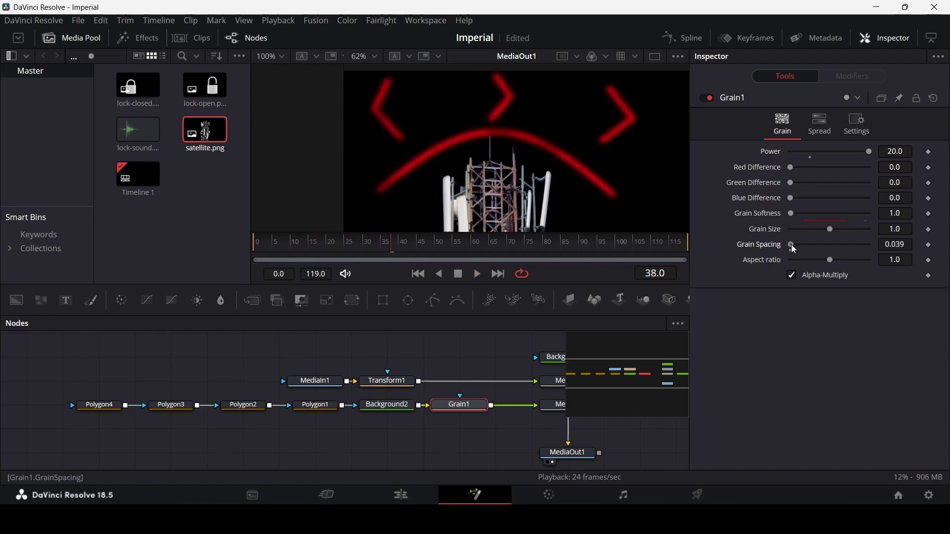
drag(851, 249, 791, 246)
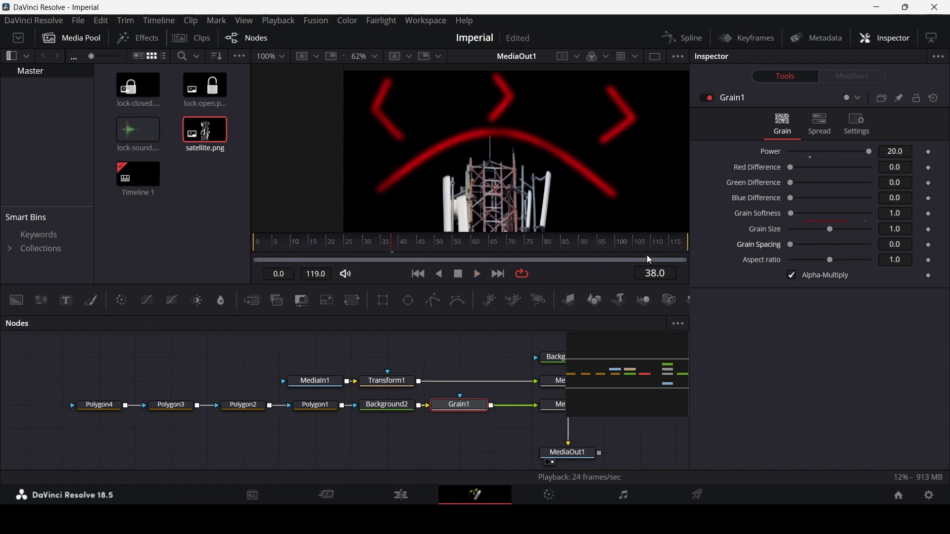
- Play back the composition and examine the grain on the red arc and chevrons at different zoom levels
click(430, 342)
key(space)
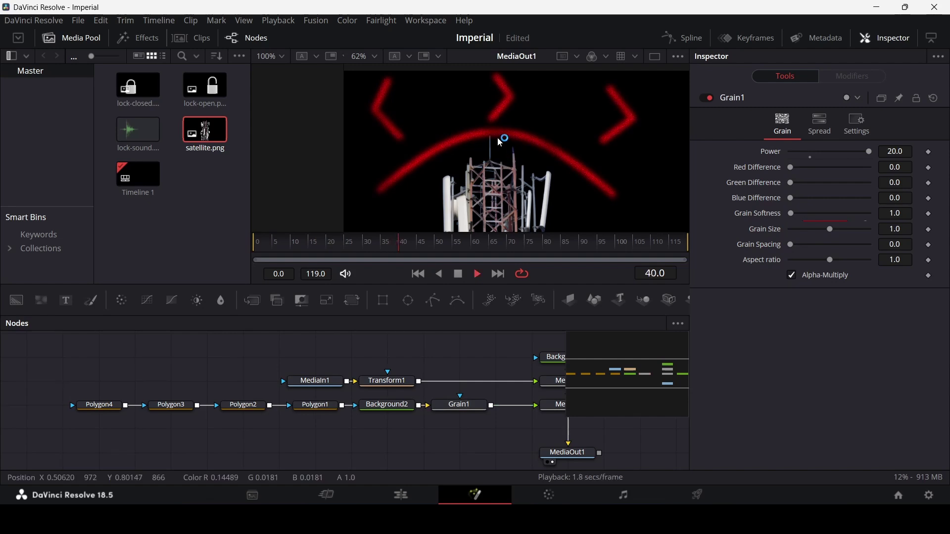
scroll(497, 137, up, 2)
scroll(498, 137, down, 3)
key(space)
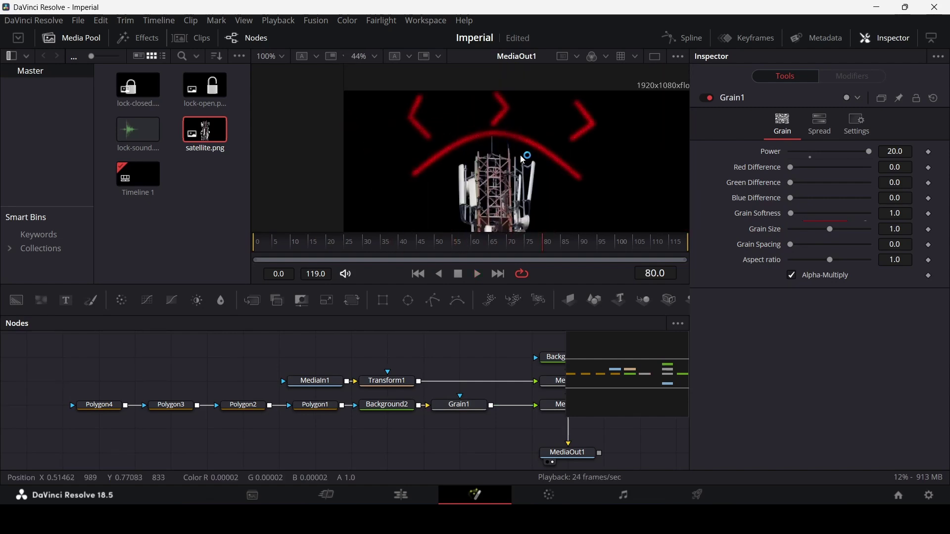
scroll(458, 368, down, 1)
- Add two Merge nodes in series between Merge2 and MediaOut1
drag(467, 392, 374, 386)
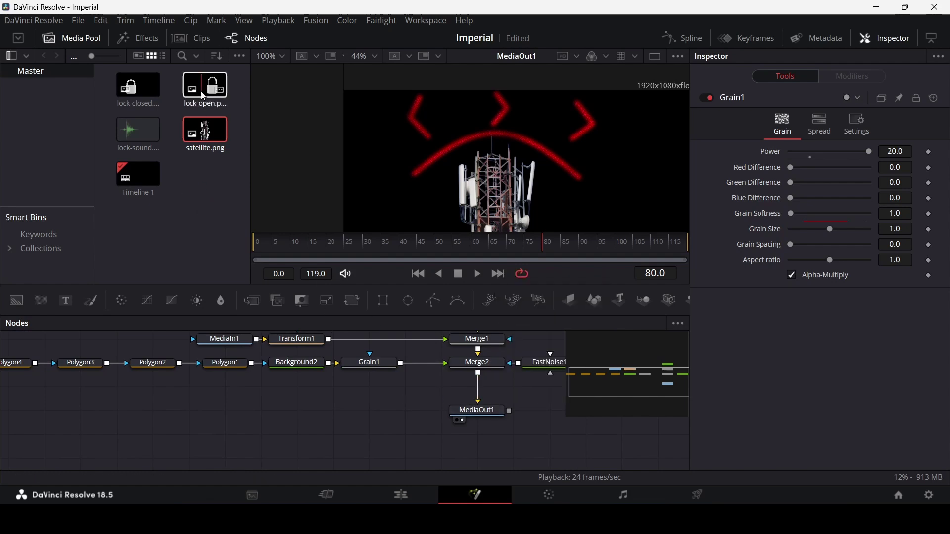
click(478, 363)
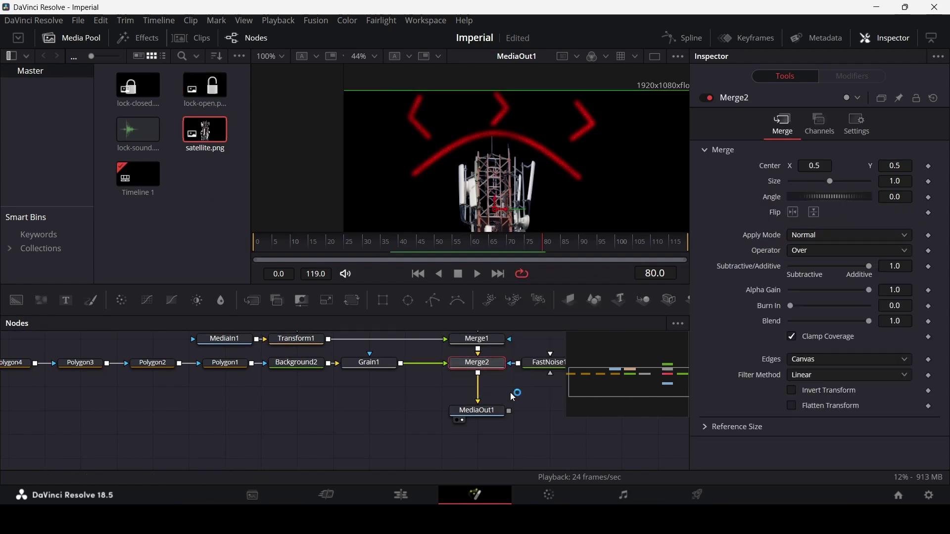
click(252, 301)
click(252, 301)
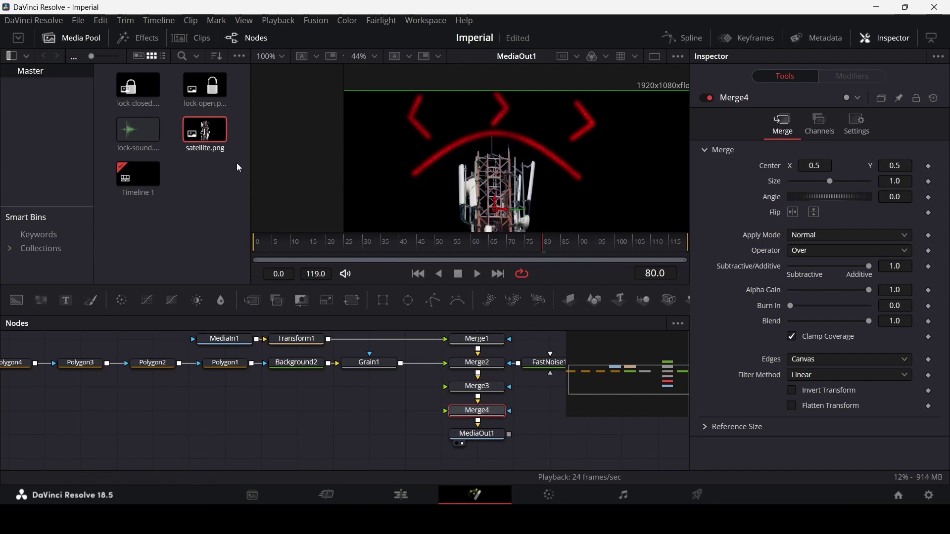
- Bring lock-open.png into the node graph, add a Transform node after it, and connect that to Merge3's foreground
drag(205, 88, 262, 386)
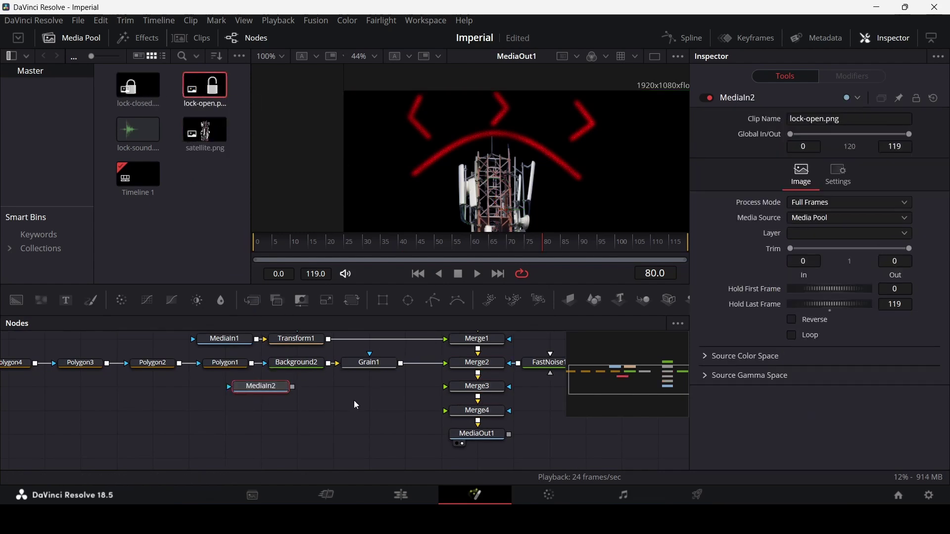
click(352, 300)
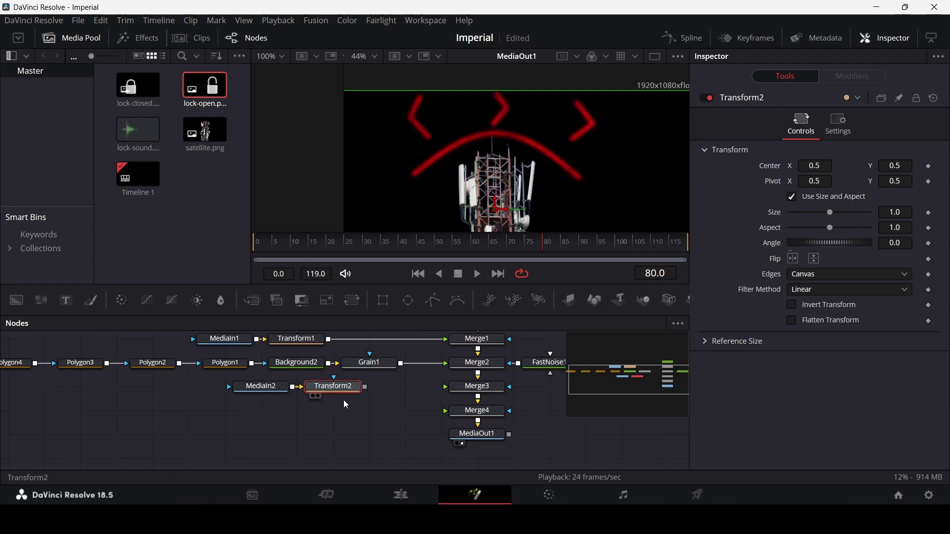
drag(369, 387, 475, 387)
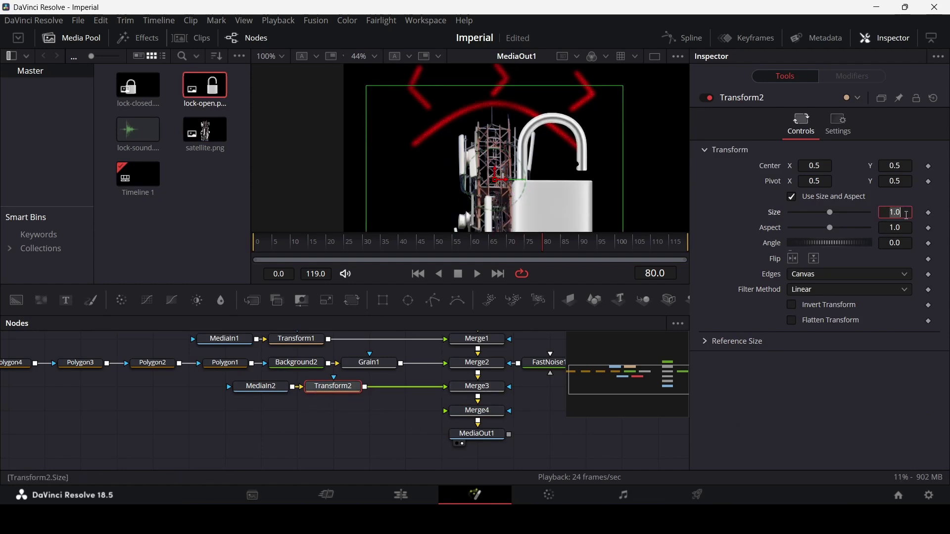
- Scale the open lock to 0.3, rotate it 15 degrees, and place it on the upper tower at center about X 0.425, Y 0.671
key(Return)
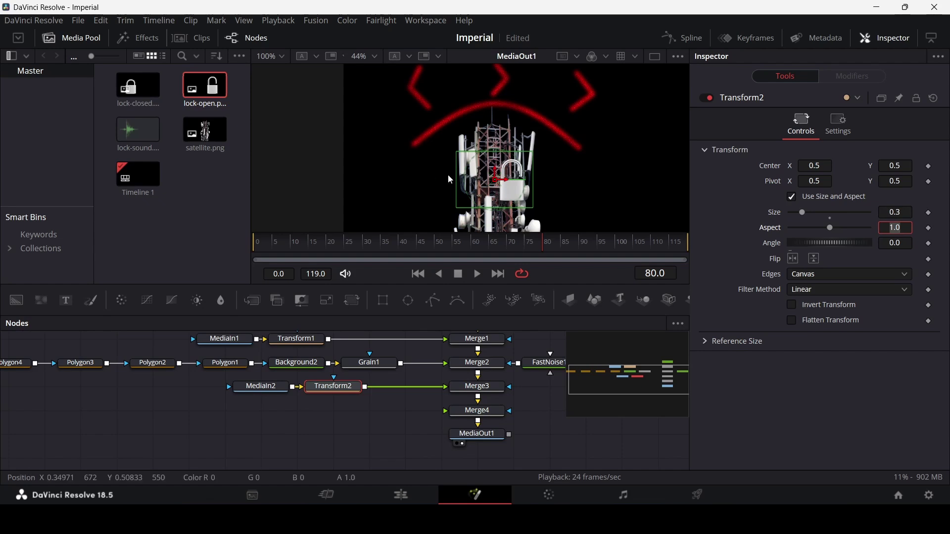
drag(498, 179, 477, 146)
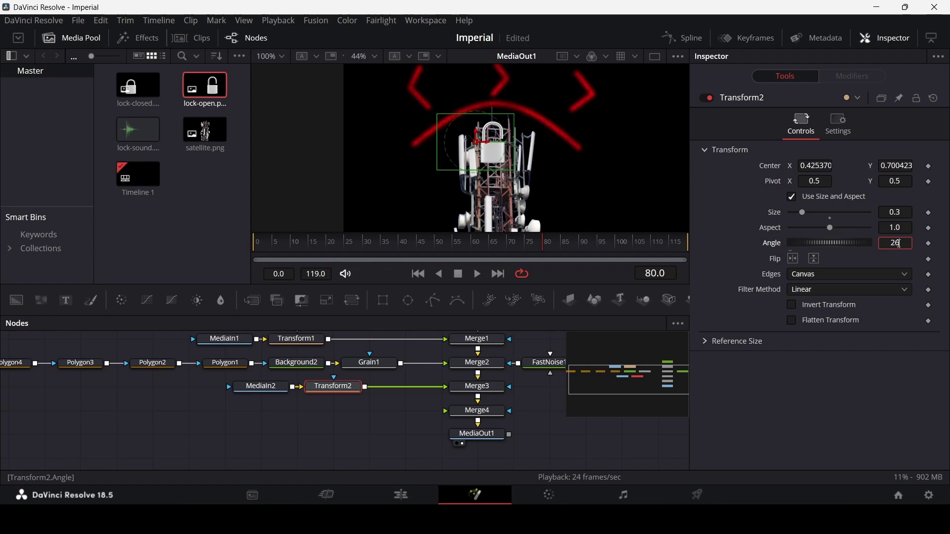
click(899, 243)
text(15)
key(Tab)
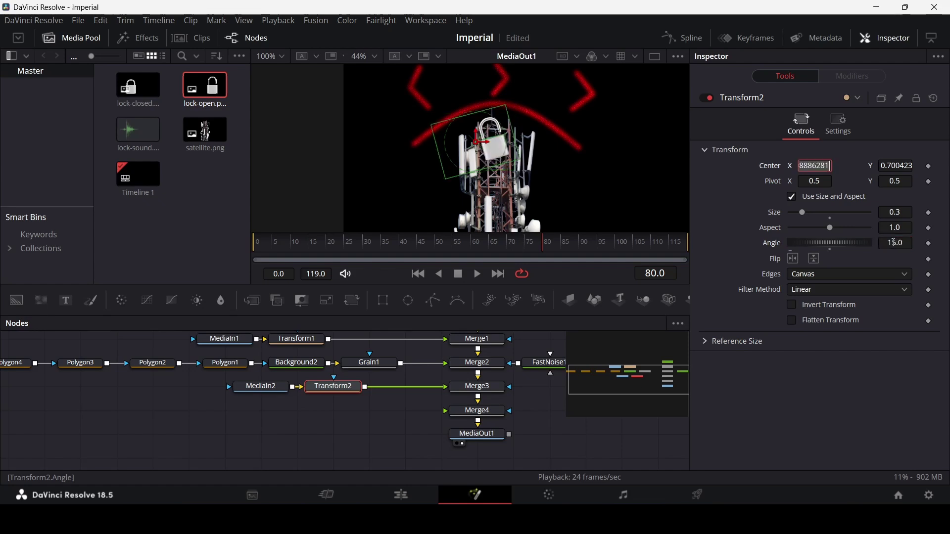
drag(477, 137, 477, 142)
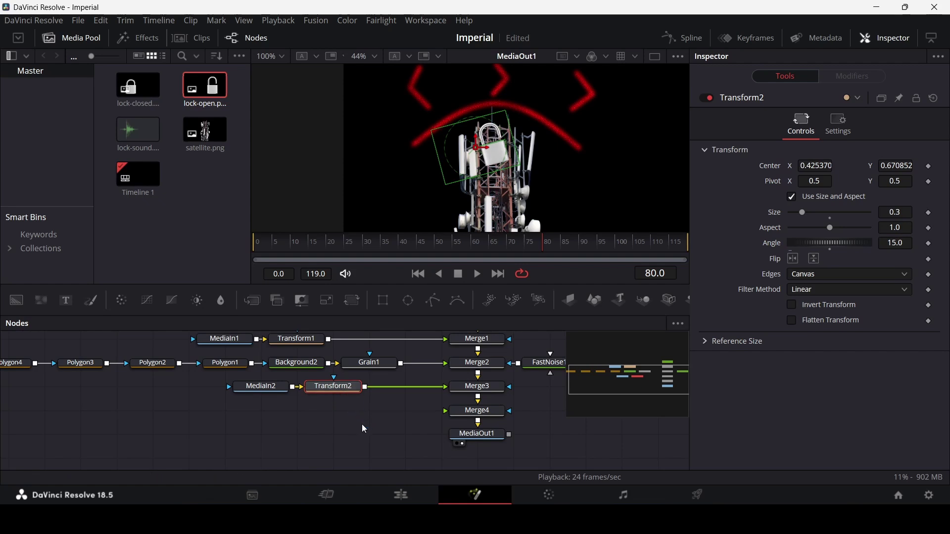
- Insert a Duplicate node between Transform2 and Merge3
key(shift+space)
text(grain)
key(BackSpace)
key(BackSpace)
key(BackSpace)
key(BackSpace)
key(BackSpace)
text(dup)
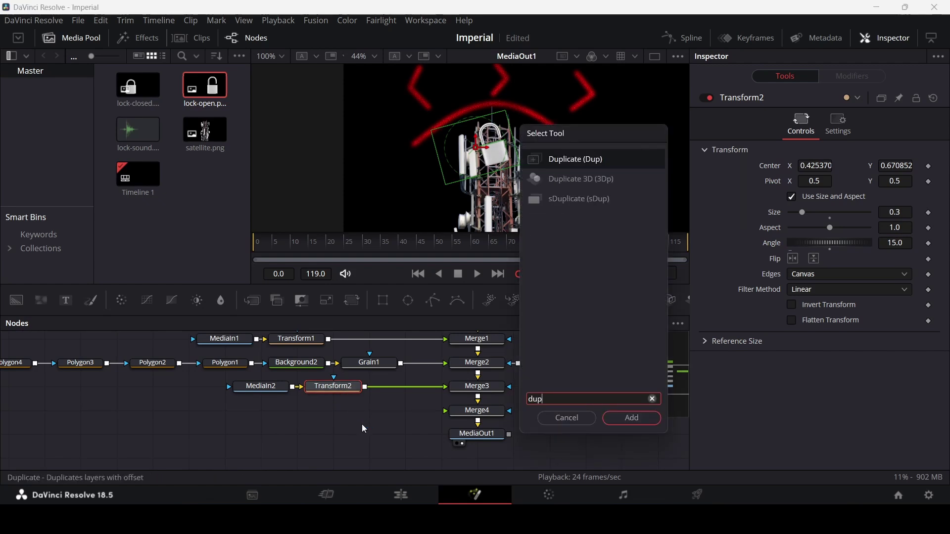
key(Return)
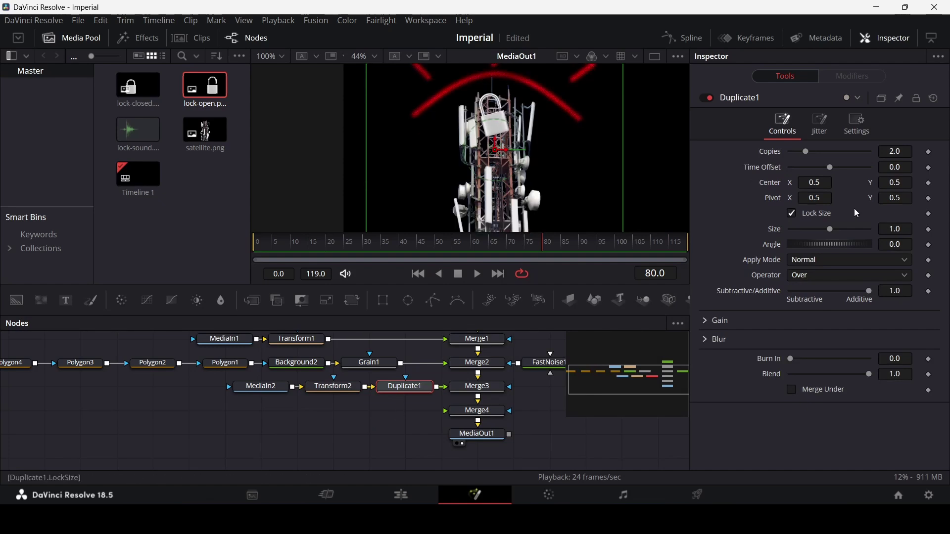
- Set Duplicate1 to 3 copies running down the tower, with center Y about 0.246 and size 0.77
click(896, 152)
text(3)
key(Tab)
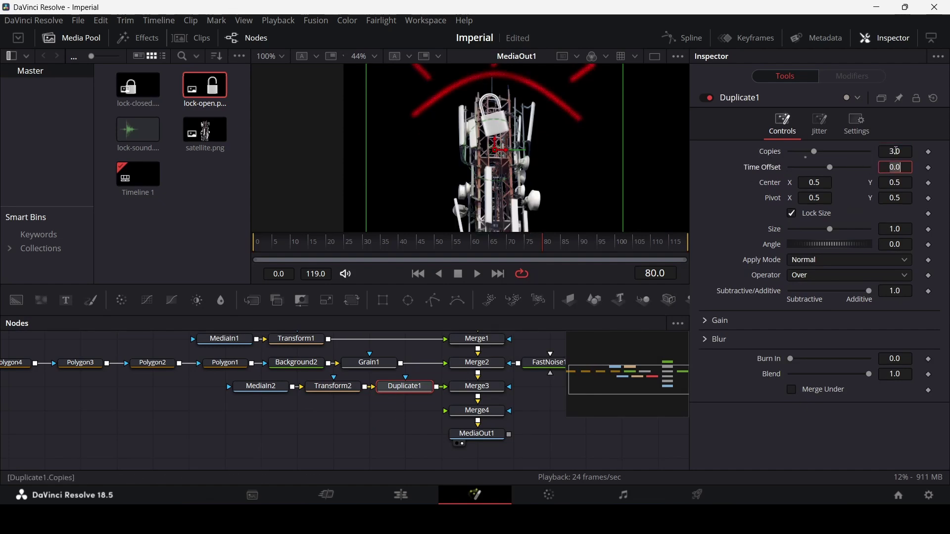
drag(895, 183, 841, 185)
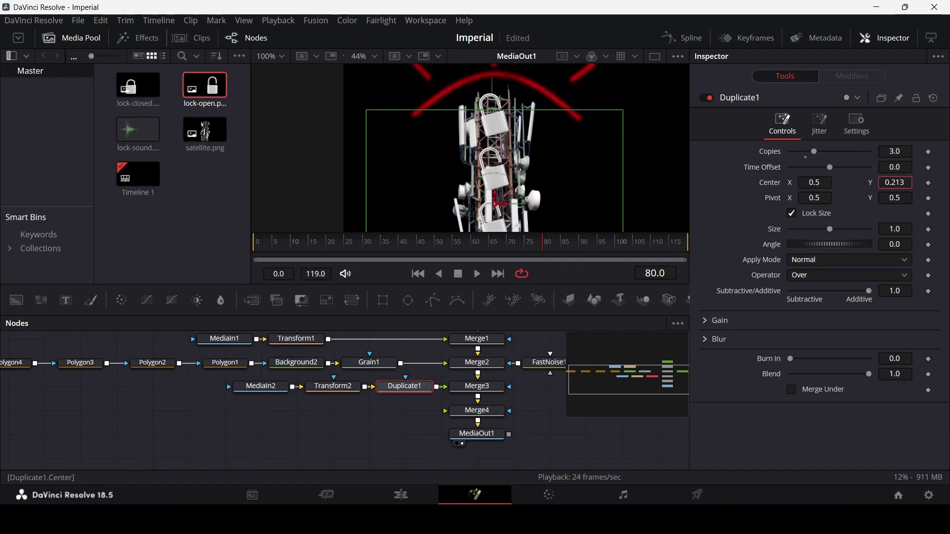
drag(834, 234, 821, 234)
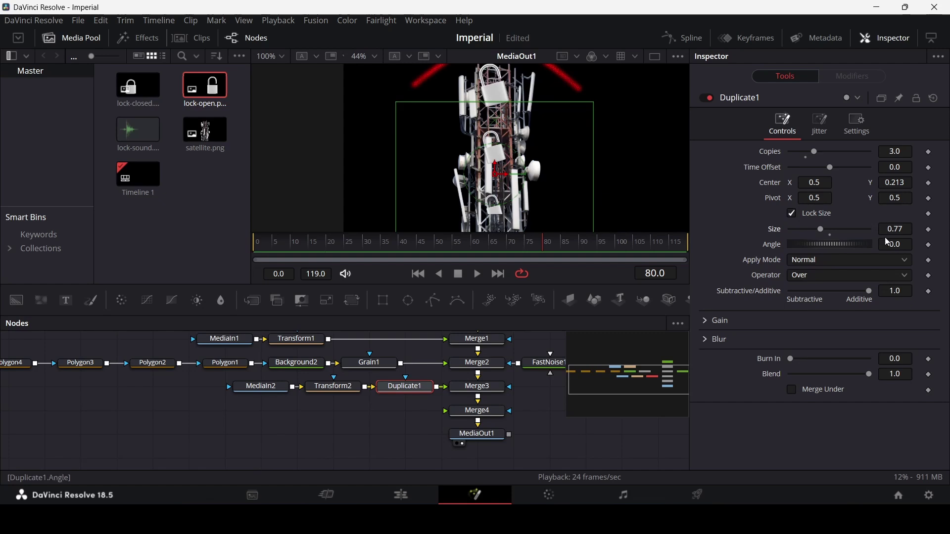
drag(496, 174, 497, 166)
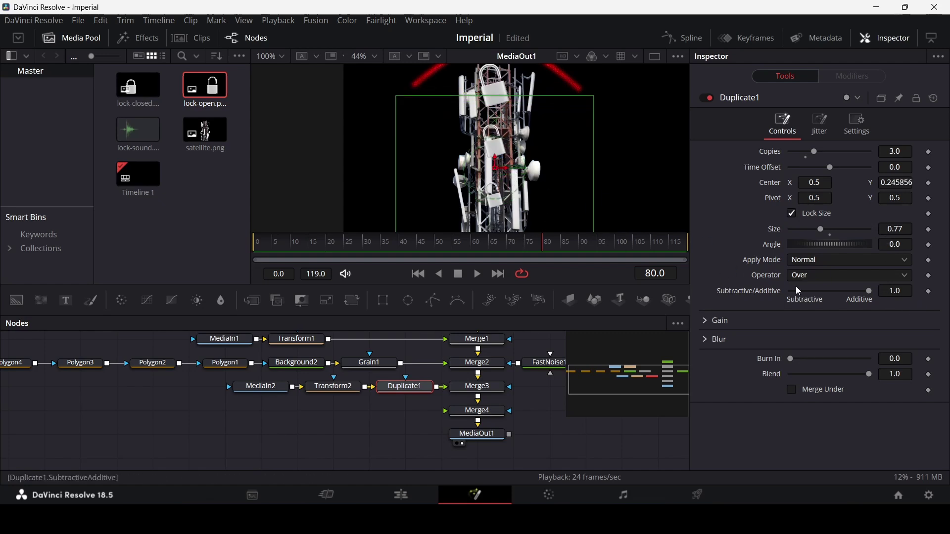
- Jitter the center of Duplicate1's copies by X -0.054 and Y 0.104, keeping the size jitter at 0
click(821, 125)
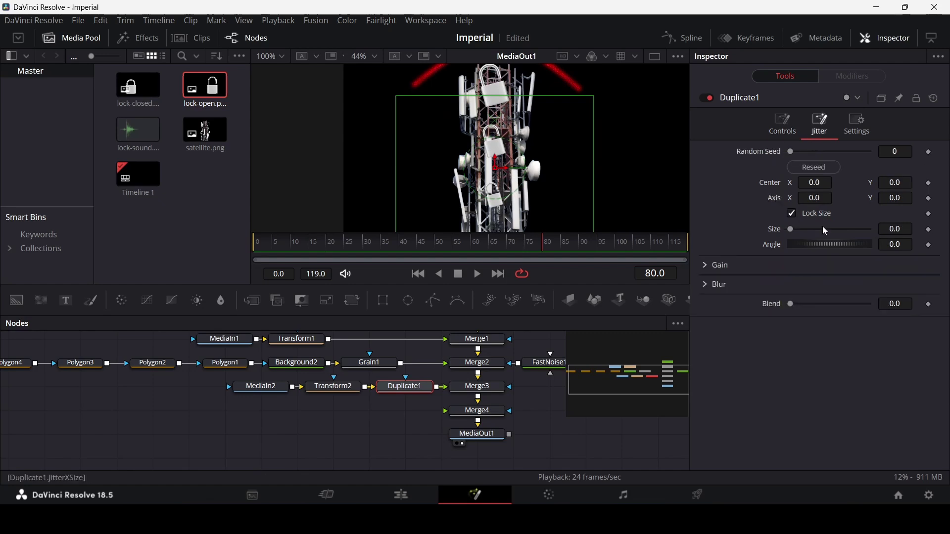
drag(813, 180, 798, 180)
drag(893, 182, 913, 182)
drag(813, 184, 810, 184)
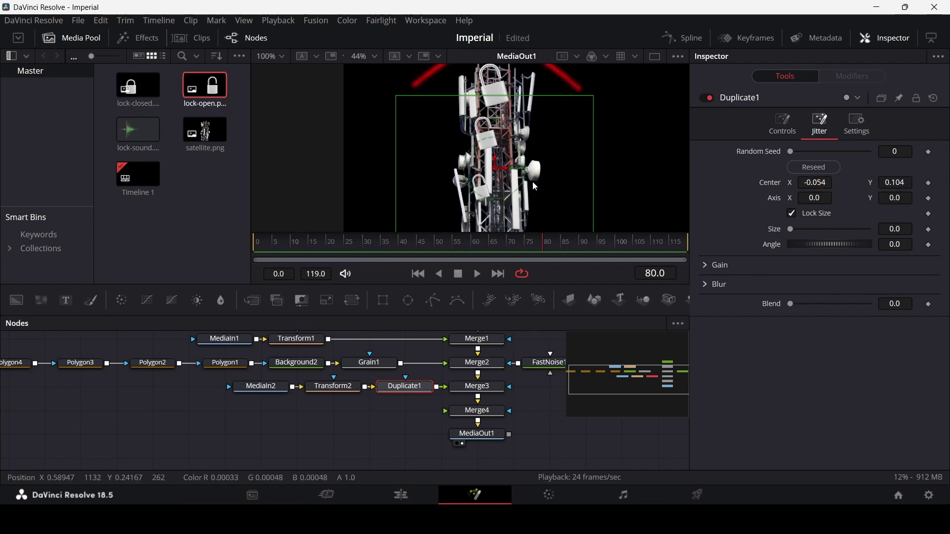
mouse_move(792, 234)
mouse_down()
mouse_move(825, 233)
mouse_move(776, 234)
mouse_up()
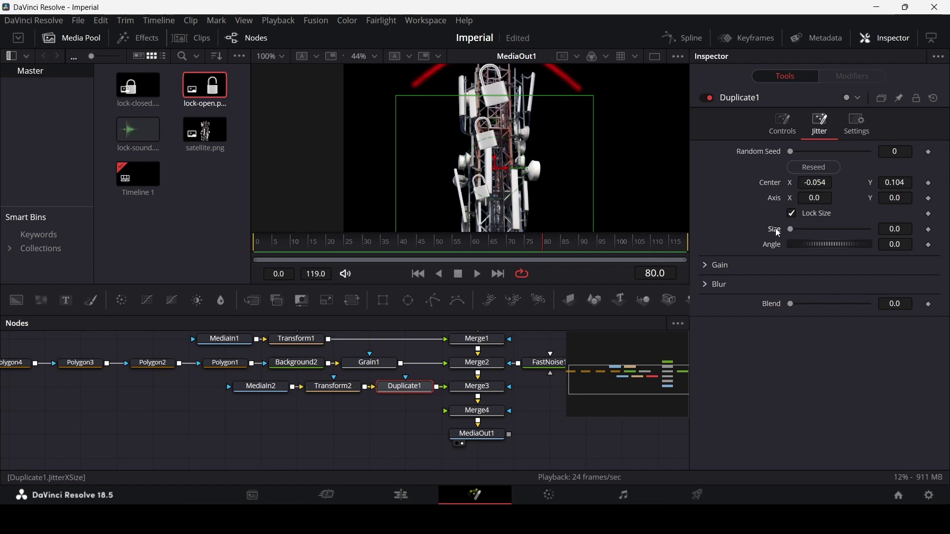
click(783, 124)
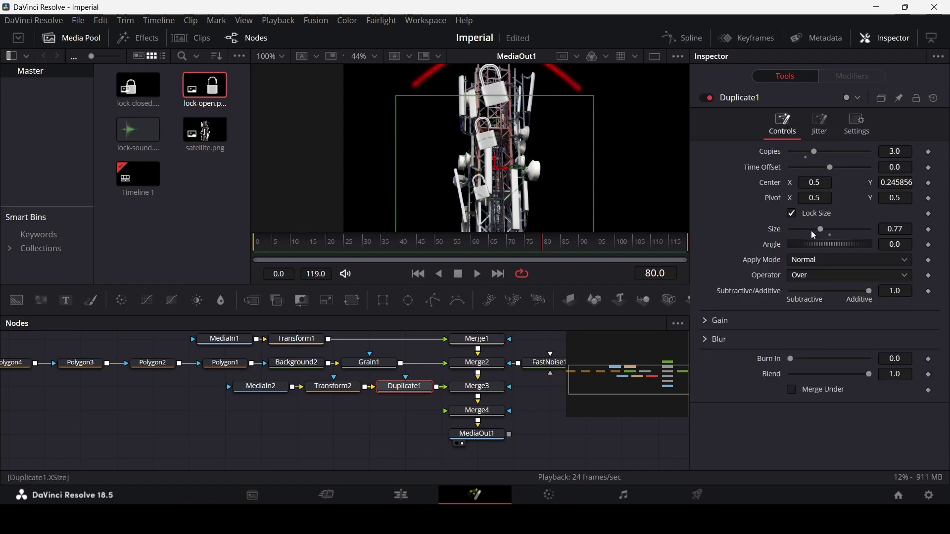
click(573, 445)
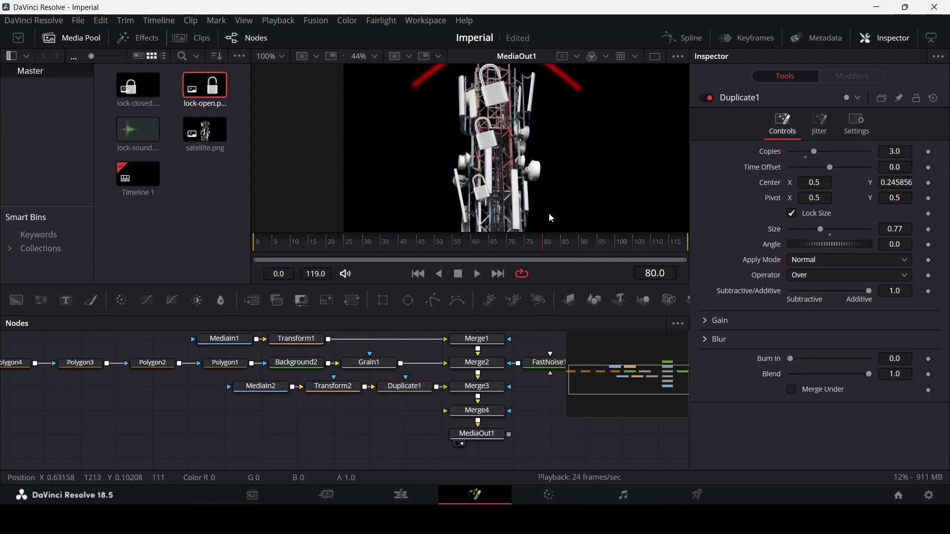
scroll(501, 155, down, 2)
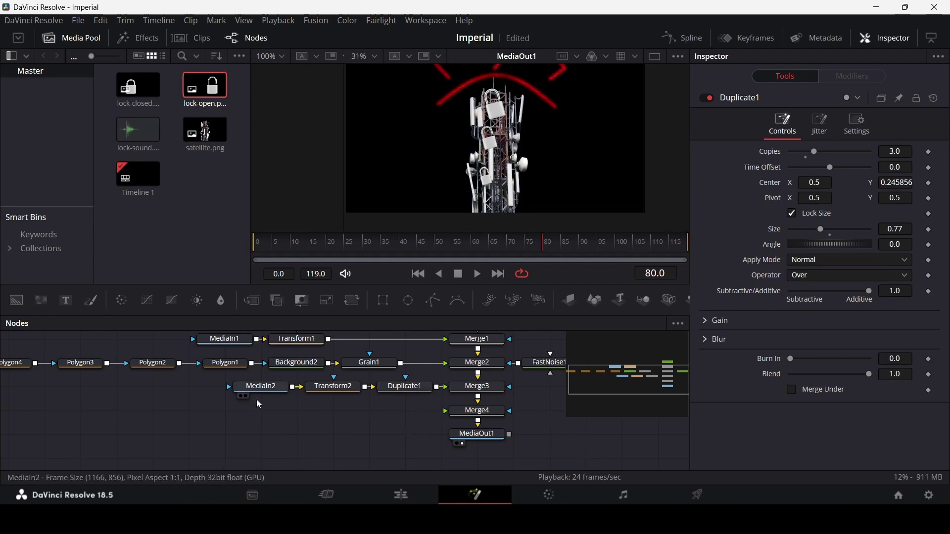
- Bring lock-closed.png into the node graph below MediaIn2 and add a Transform node after it
drag(138, 89, 260, 415)
key(ctrl+t)
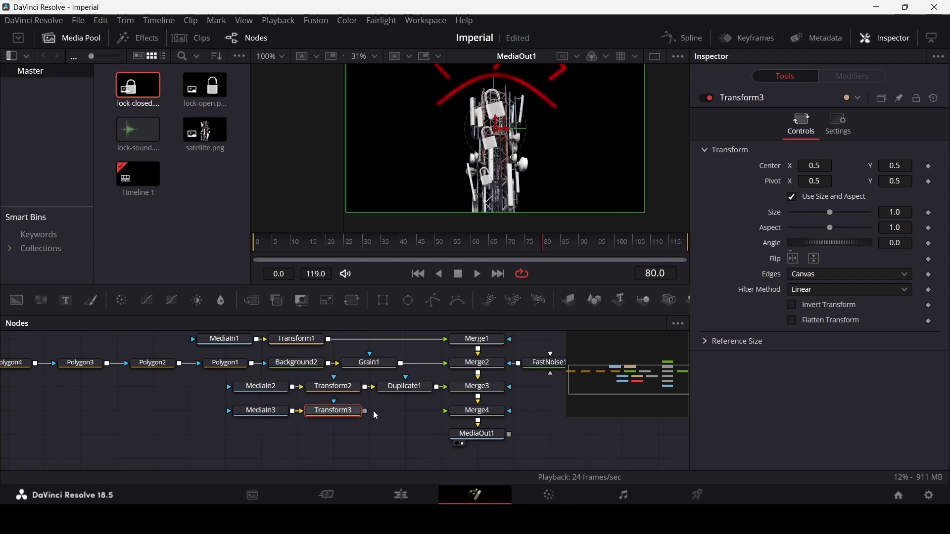
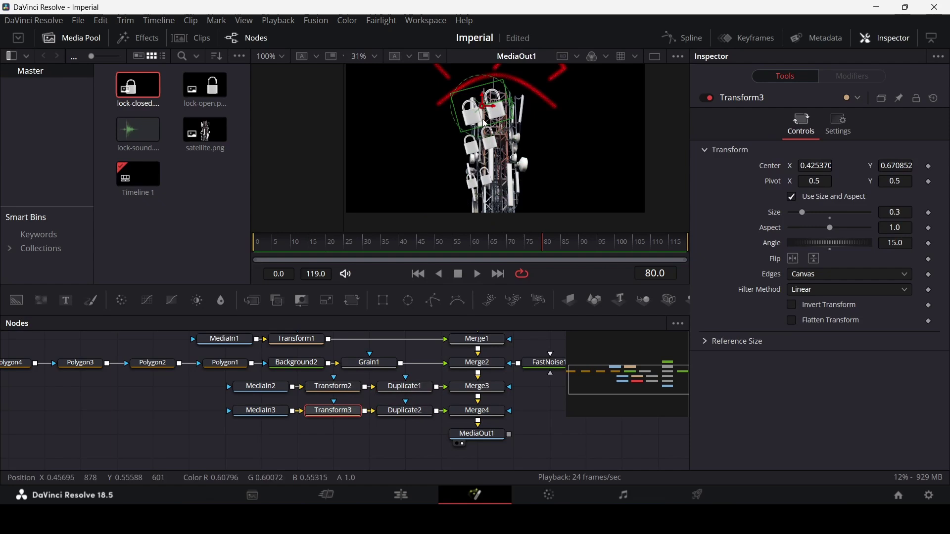
- Move the closed locks over the open ones by shifting Transform3's center X to about 0.555
drag(484, 106, 520, 111)
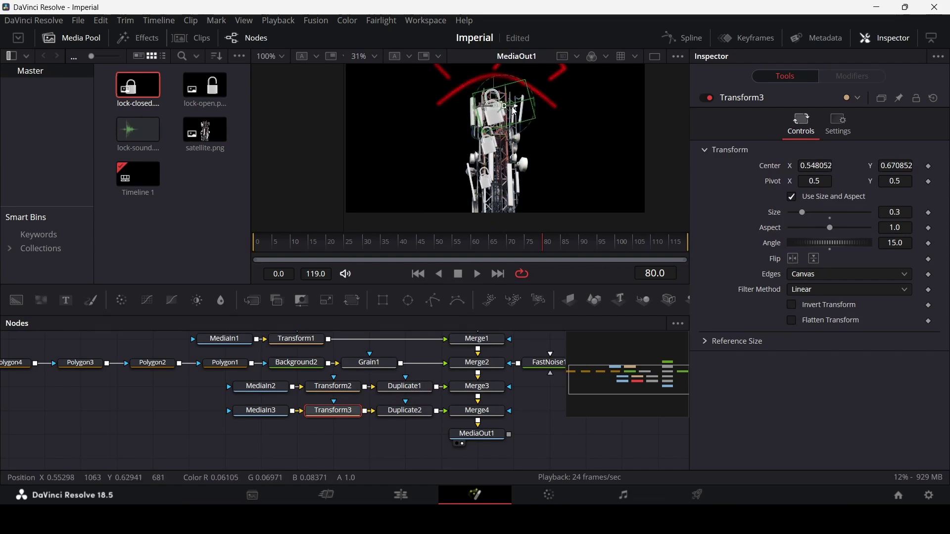
scroll(514, 109, up, 2)
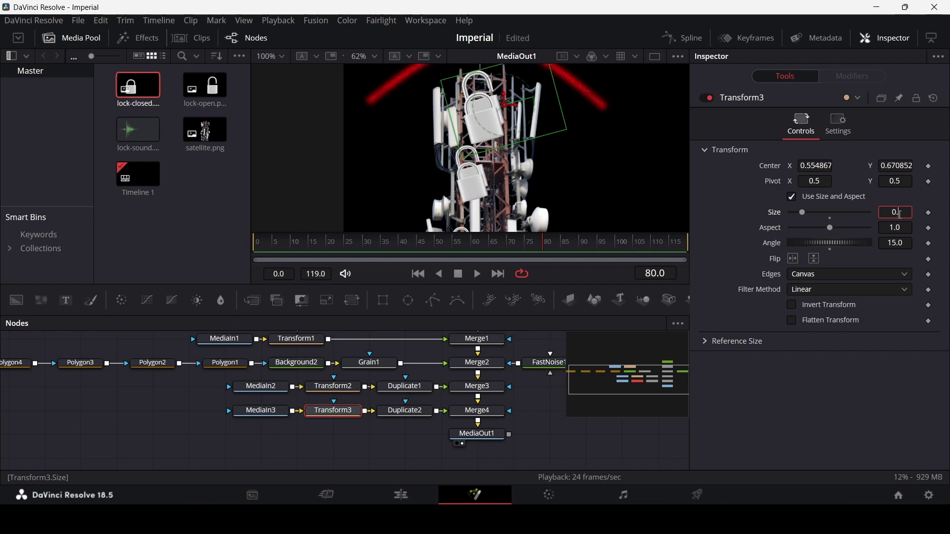
scroll(900, 214, up, 2)
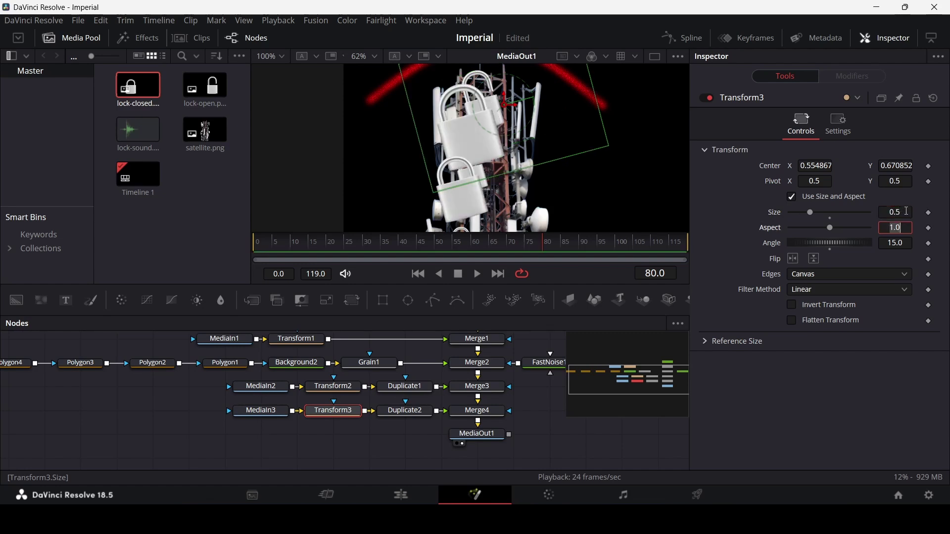
scroll(908, 212, down, 2)
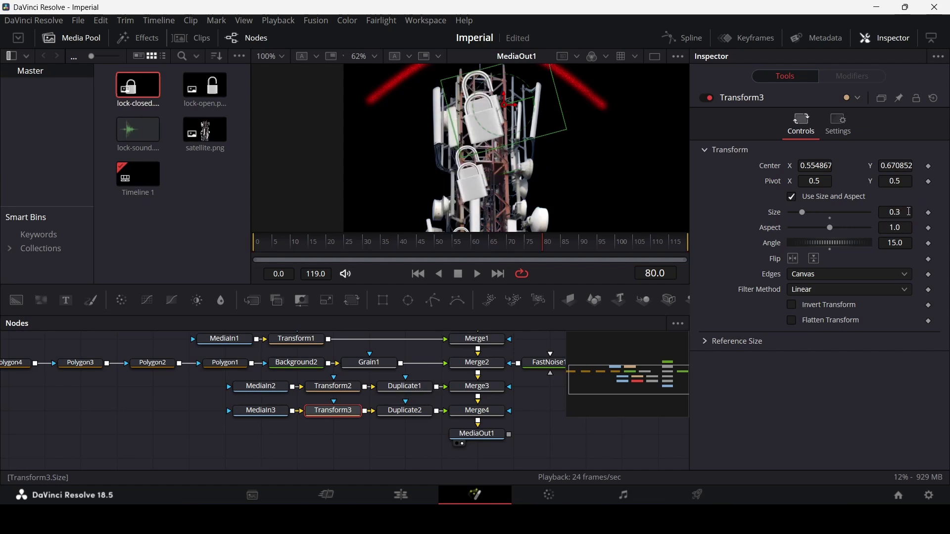
- Set Transform3's size to 0.4 and shift its center to about X 0.574, Y 0.740
click(909, 212)
text(4)
key(Return)
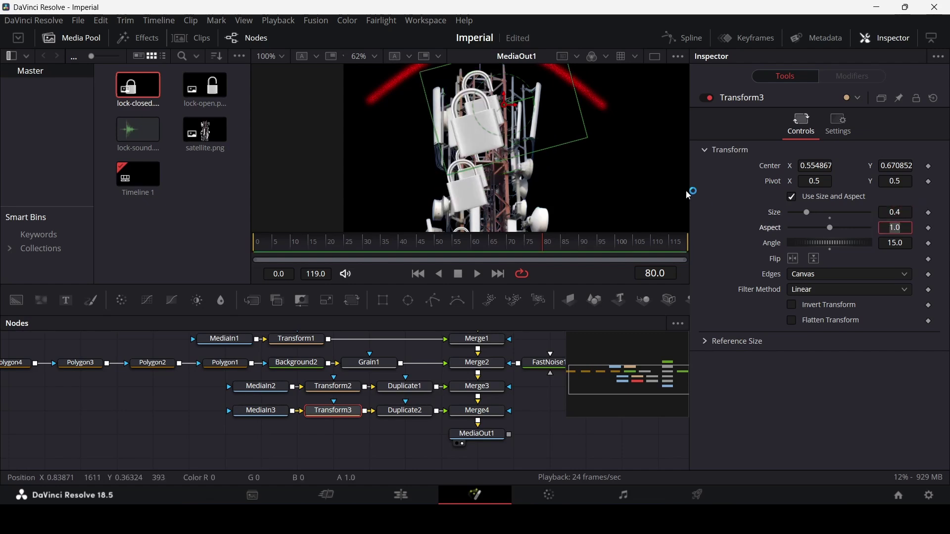
drag(506, 110, 514, 91)
- Refine the closed locks' fit over the open ones with Transform3 size 0.37 and center X about 0.568
click(909, 217)
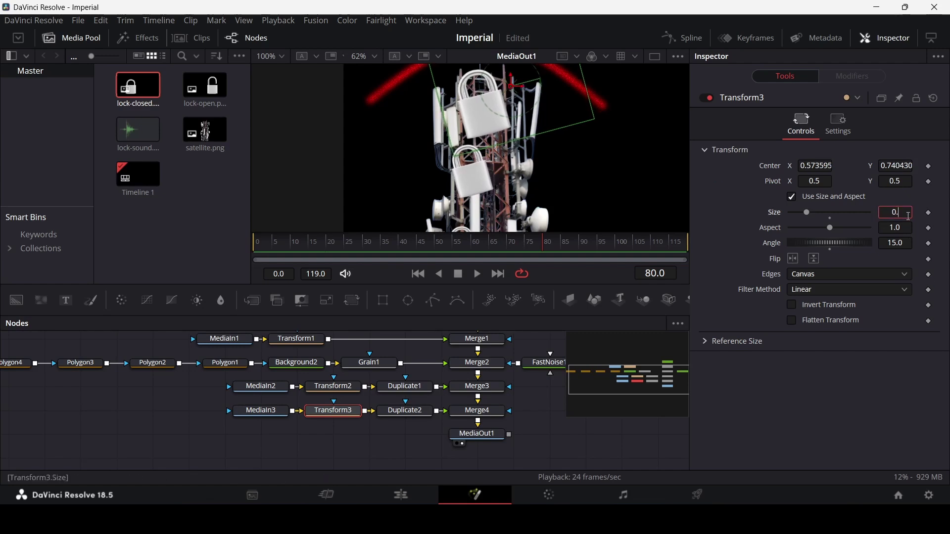
text(35)
key(Tab)
click(909, 212)
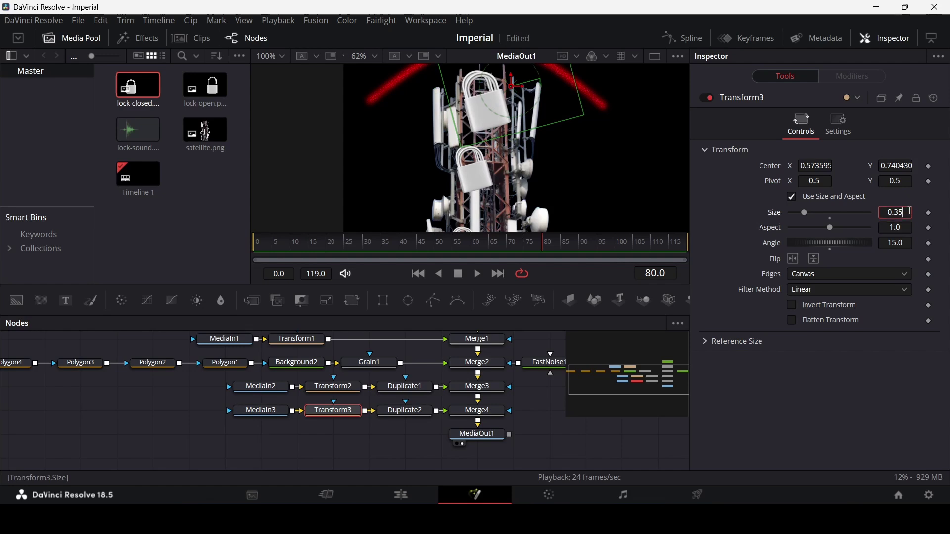
text(7)
key(Tab)
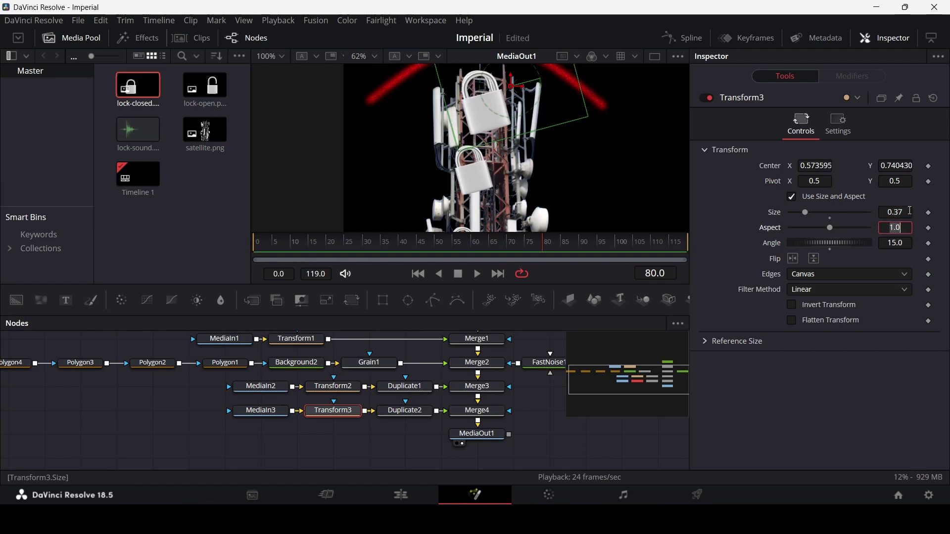
drag(512, 87, 509, 89)
scroll(513, 127, up, 1)
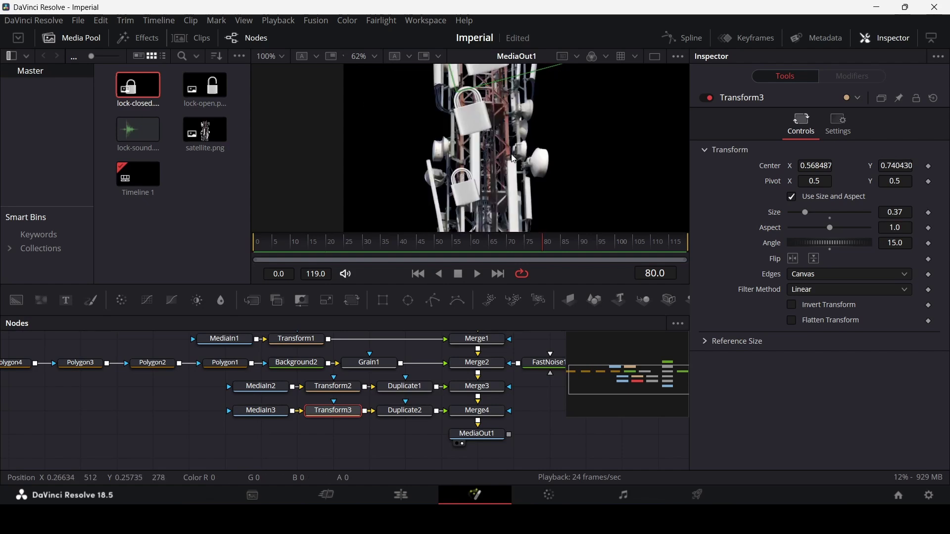
scroll(498, 123, down, 5)
scroll(499, 123, up, 3)
scroll(498, 123, down, 2)
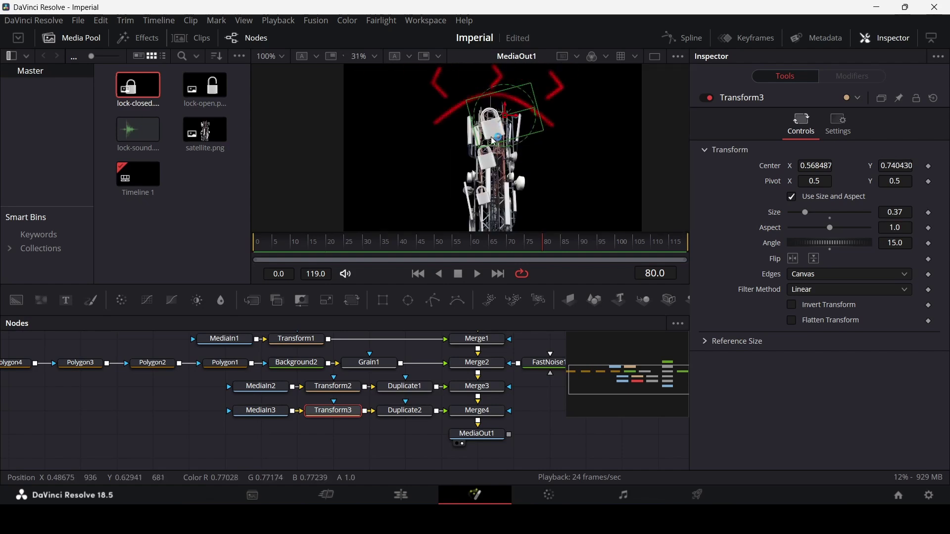
click(390, 434)
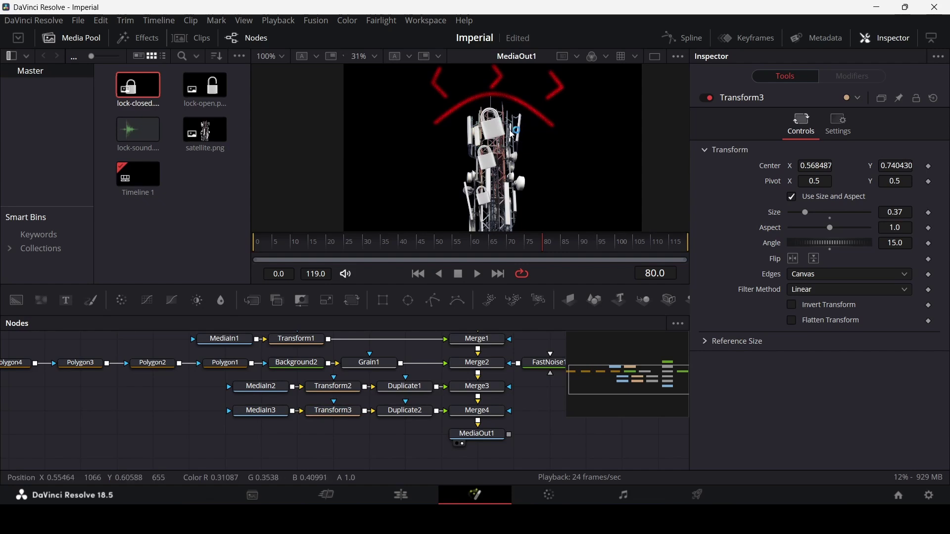
scroll(498, 137, up, 3)
scroll(498, 137, down, 3)
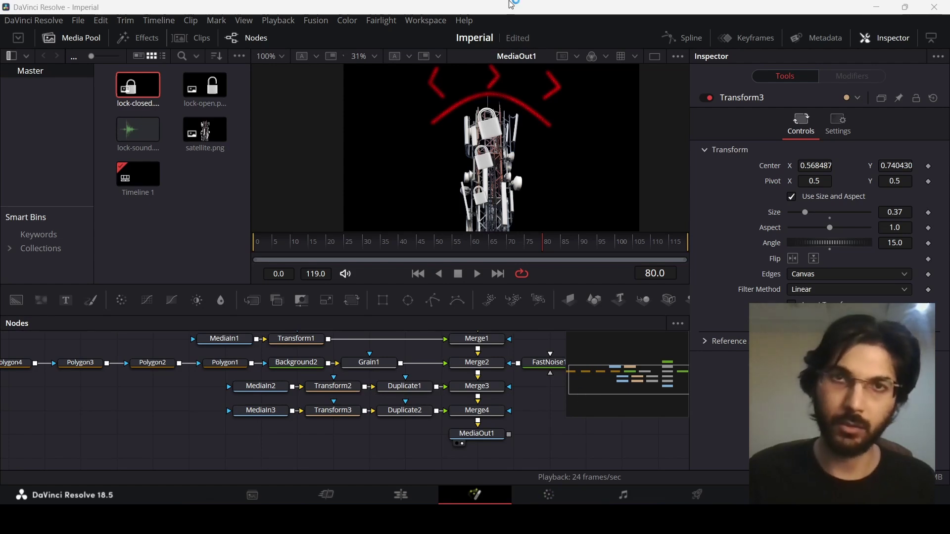
- Keyframe Transform1's center at frame 20, and at frame 0 move the tower below the frame to about Y -0.626
scroll(299, 391, up, 2)
click(300, 378)
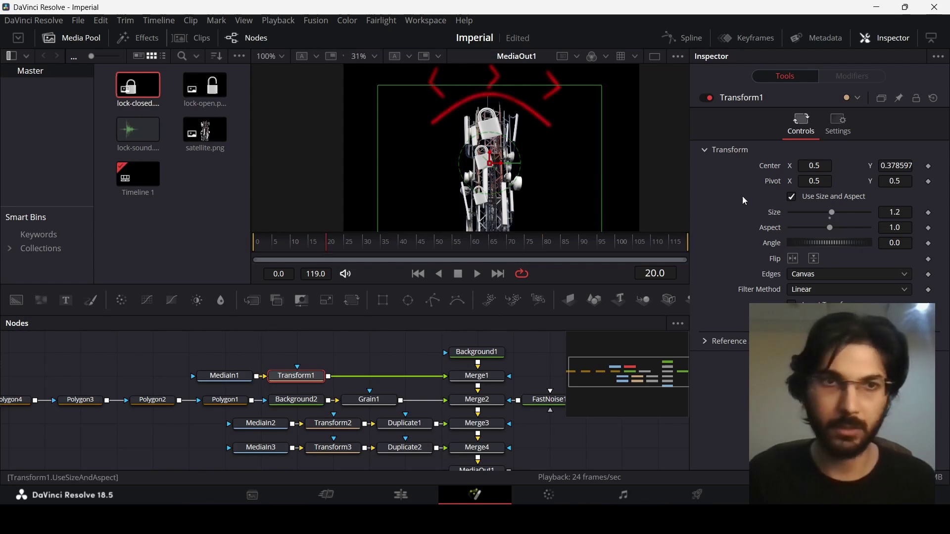
click(928, 167)
click(256, 242)
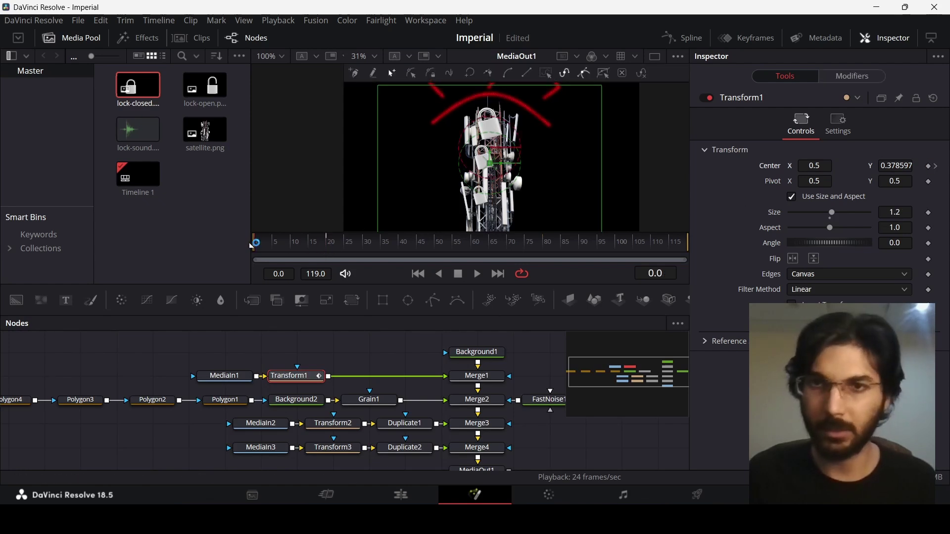
scroll(520, 184, down, 2)
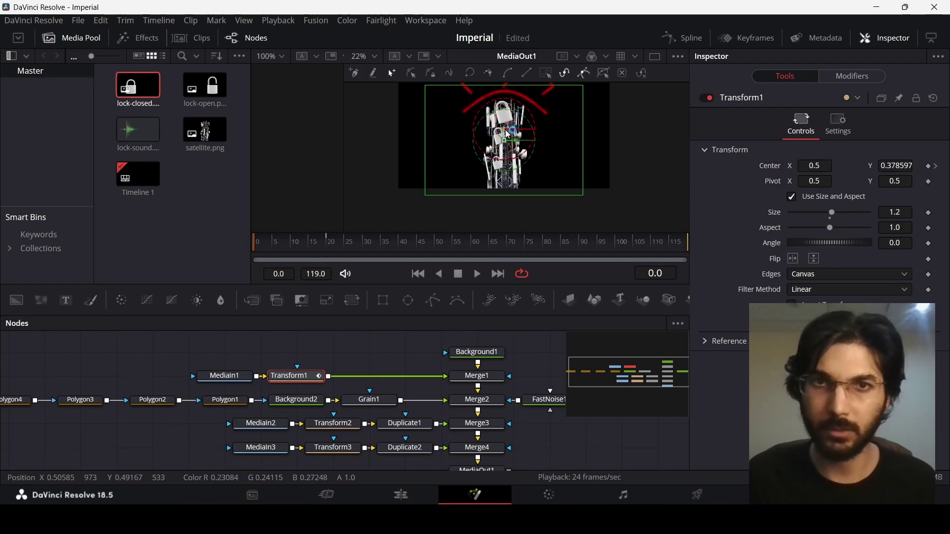
drag(504, 130, 503, 228)
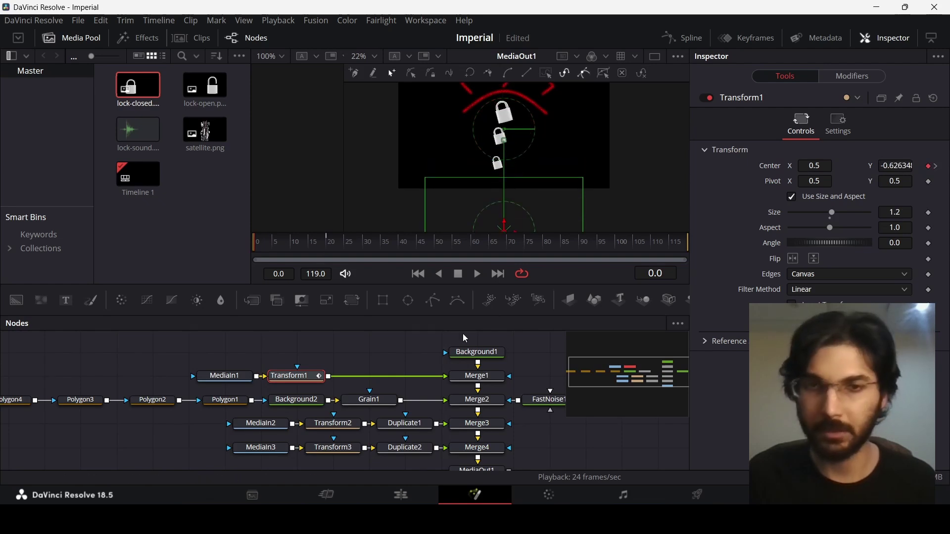
- Smooth both keyframes of Transform1's displacement curve in the Spline editor and play back the tower's rise
click(682, 35)
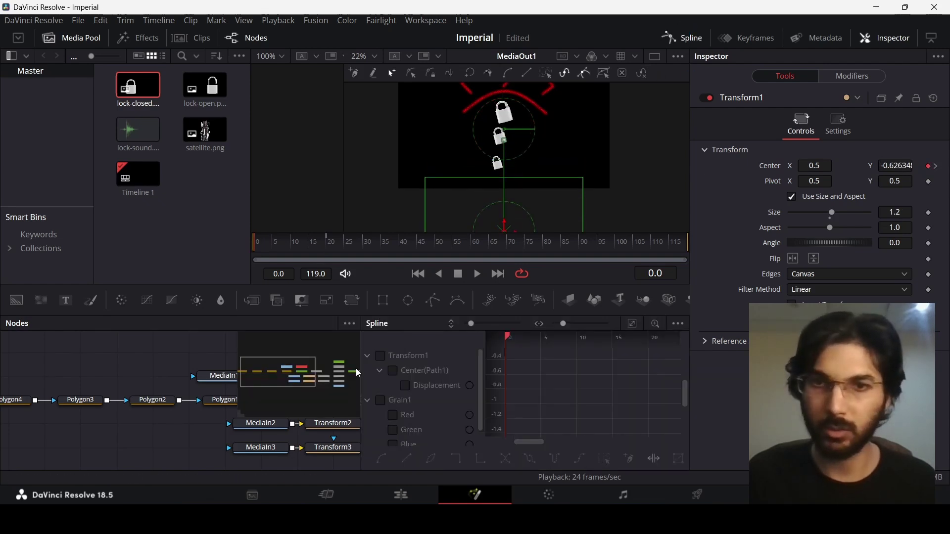
click(411, 388)
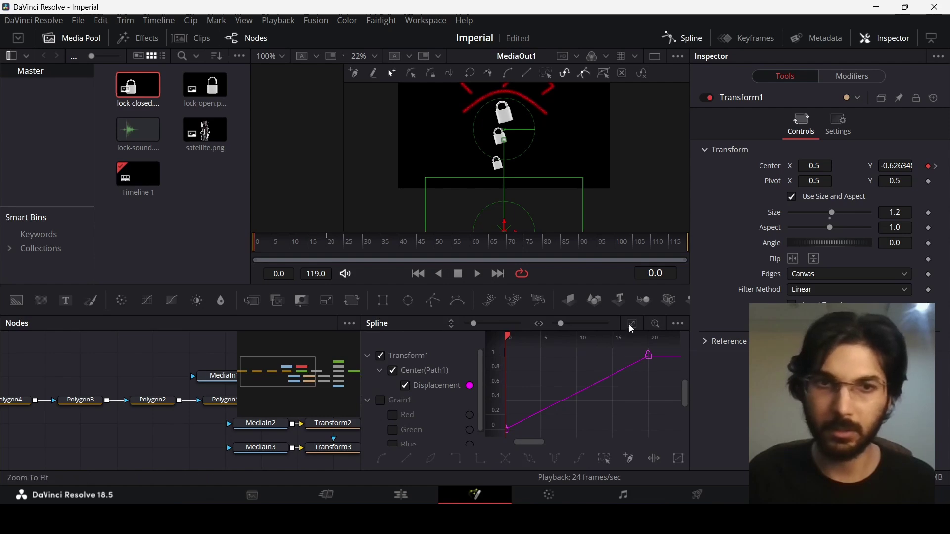
drag(626, 341, 685, 340)
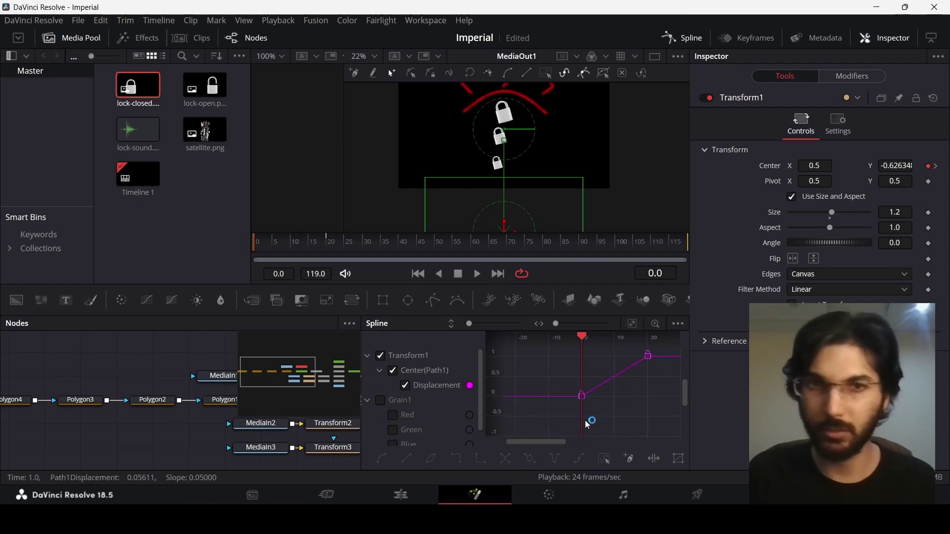
drag(558, 415, 677, 341)
key(shift+s)
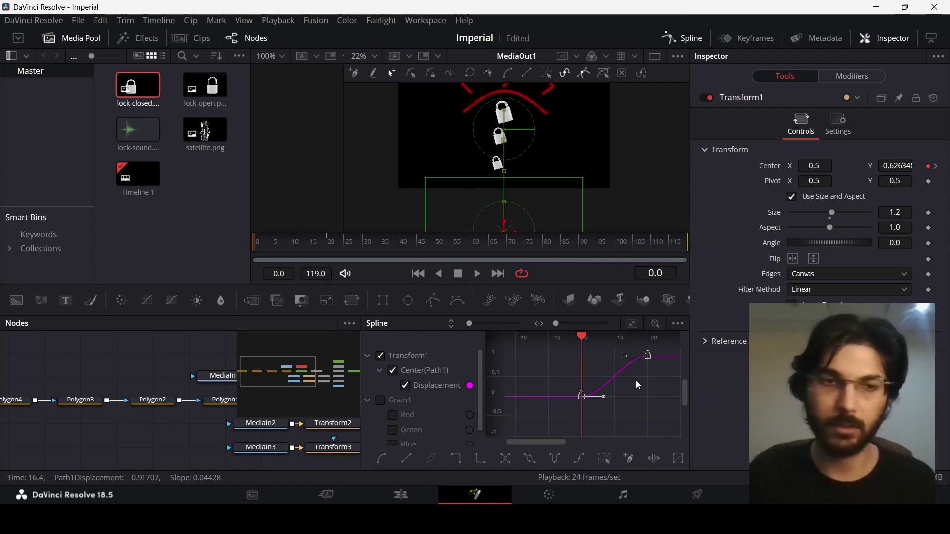
click(675, 38)
key(space)
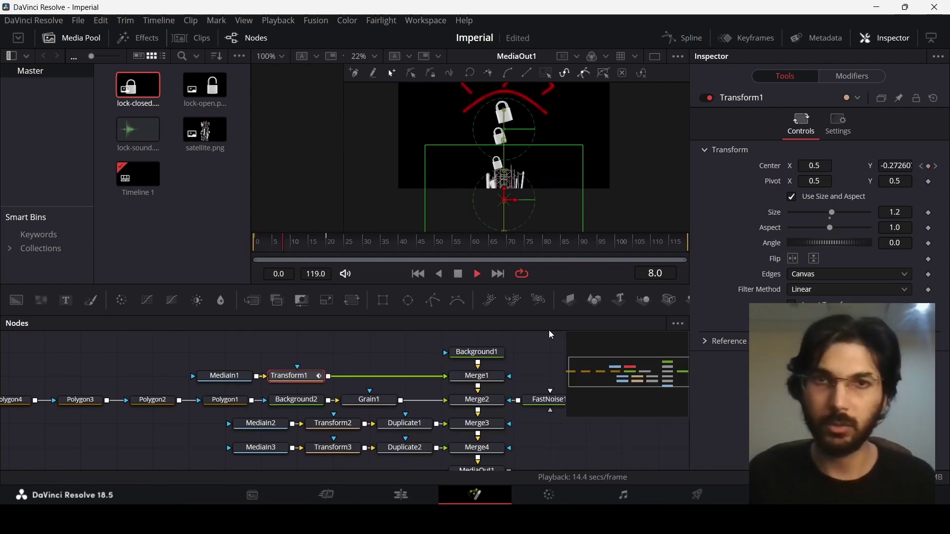
key(space)
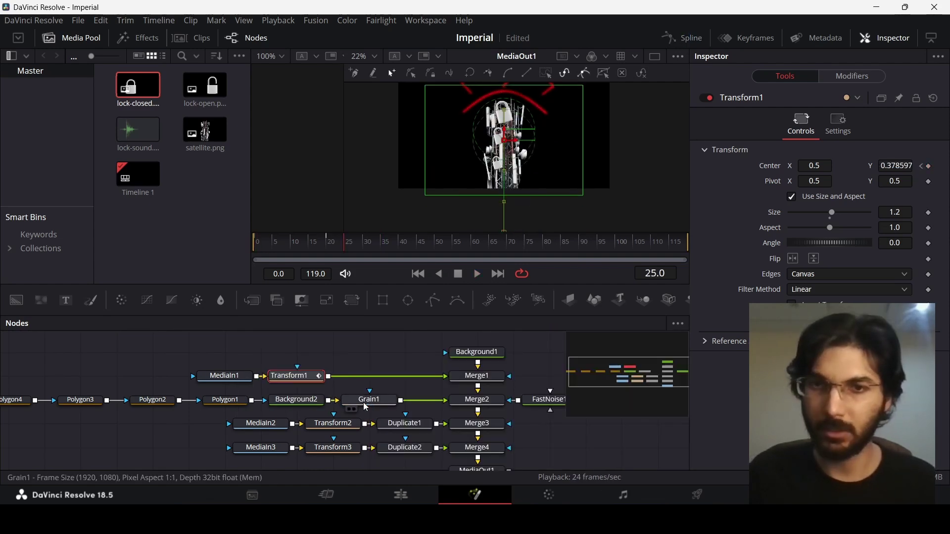
- Fade in the red signal shapes by keyframing Merge2's Blend at 1.0 on frame 30 and 0.0 on frame 20, and preview it
click(492, 405)
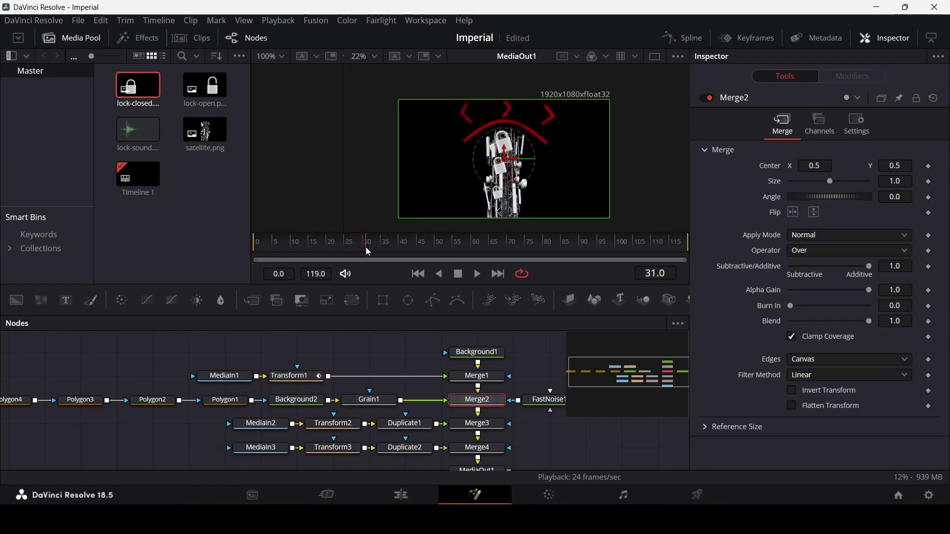
key(Left)
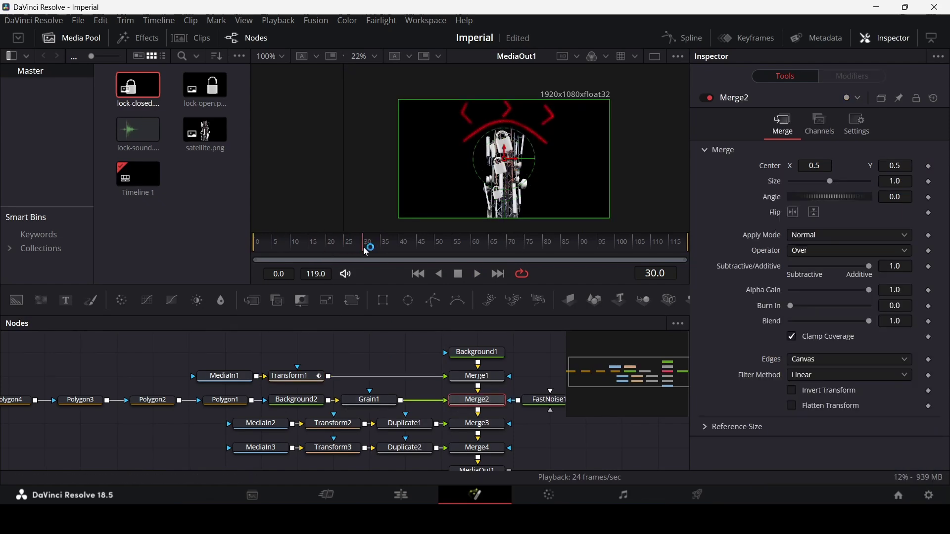
click(929, 322)
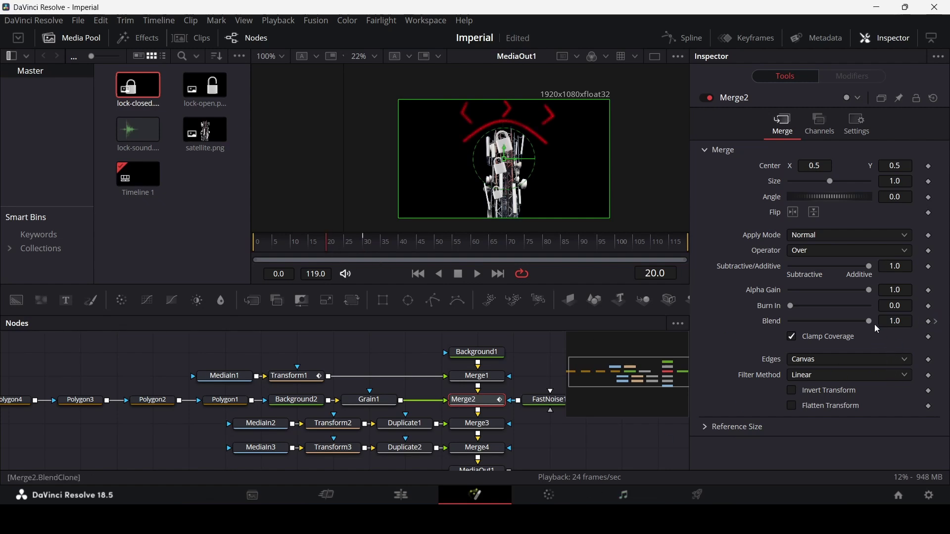
drag(869, 321, 764, 326)
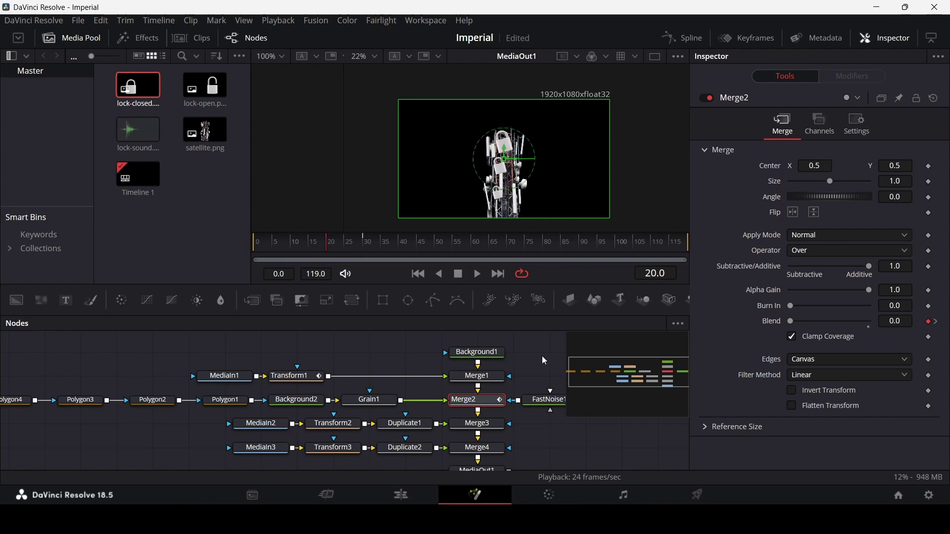
key(space)
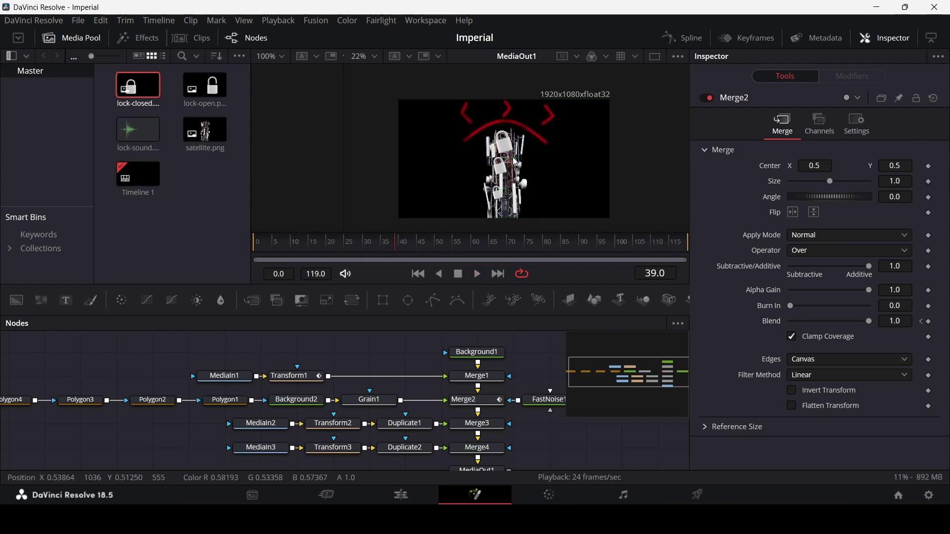
- Fade in the open locks by keyframing Merge3's Blend at 1.0 on frame 40 and 0.0 on frame 30, and preview it
click(486, 427)
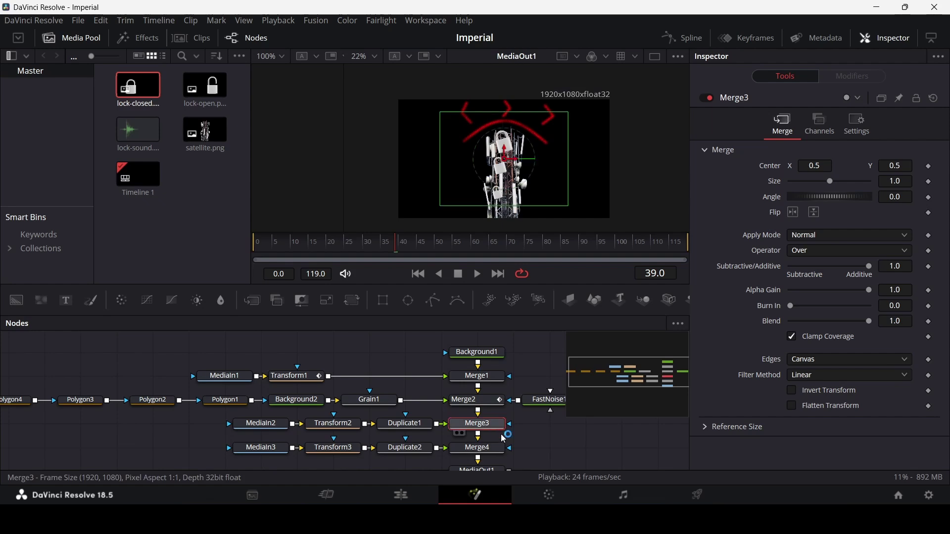
mouse_move(400, 245)
mouse_down()
mouse_move(311, 245)
mouse_move(390, 254)
mouse_up()
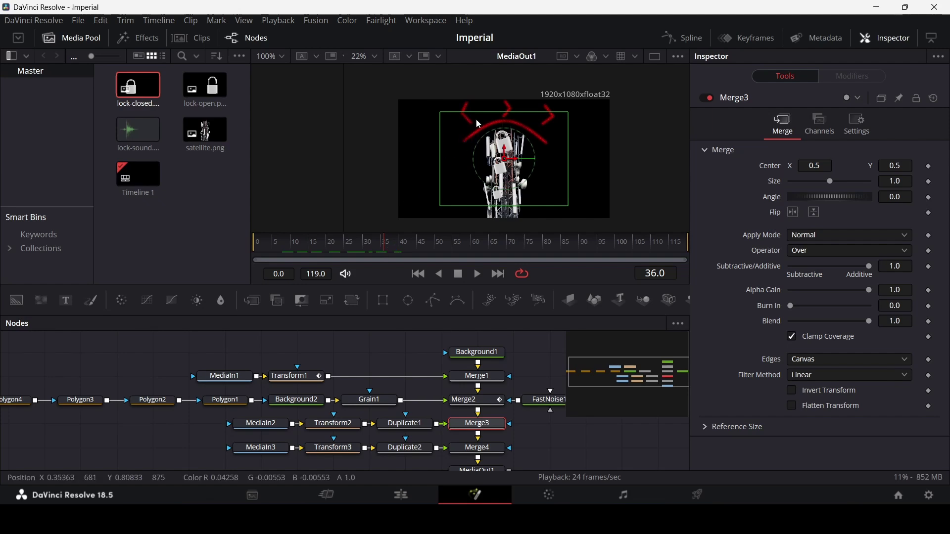
mouse_move(390, 246)
mouse_down()
mouse_move(399, 246)
mouse_move(326, 247)
mouse_move(400, 247)
mouse_up()
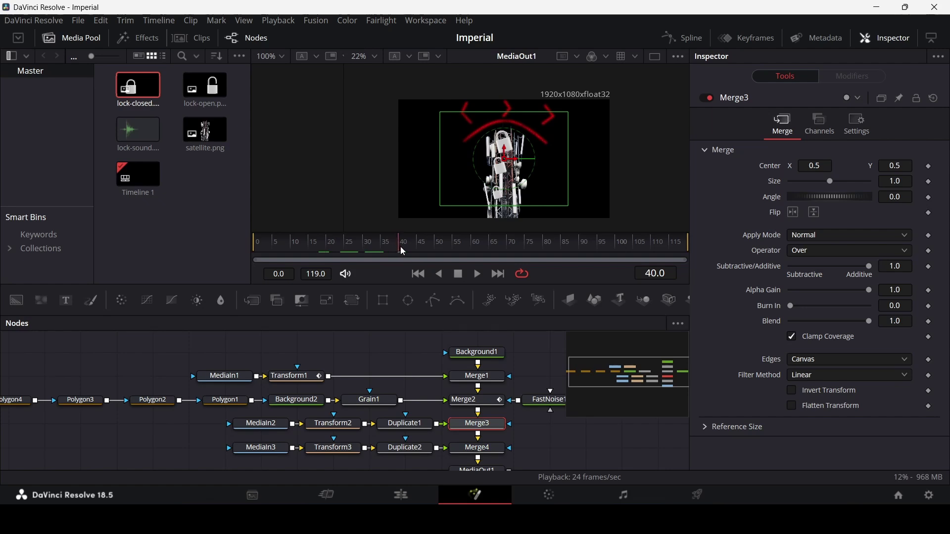
click(929, 322)
click(366, 249)
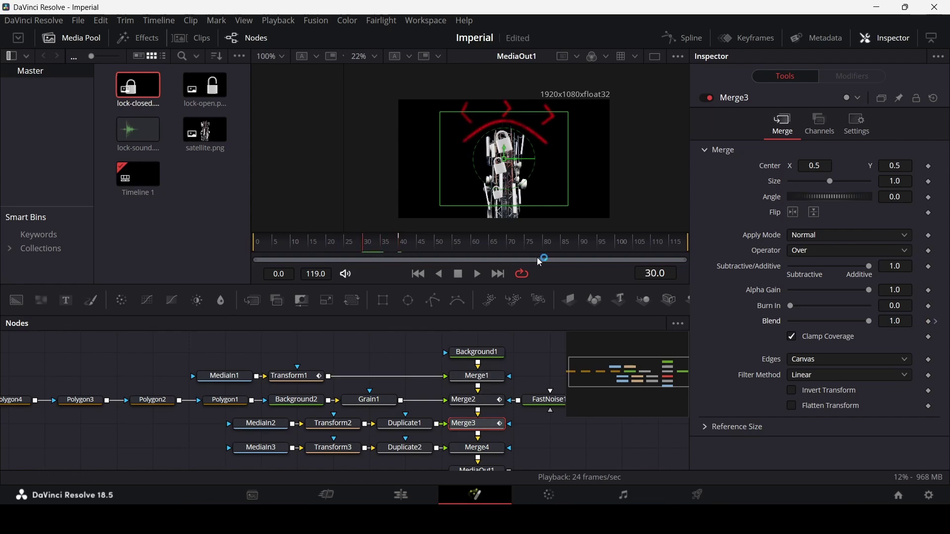
drag(870, 324, 750, 321)
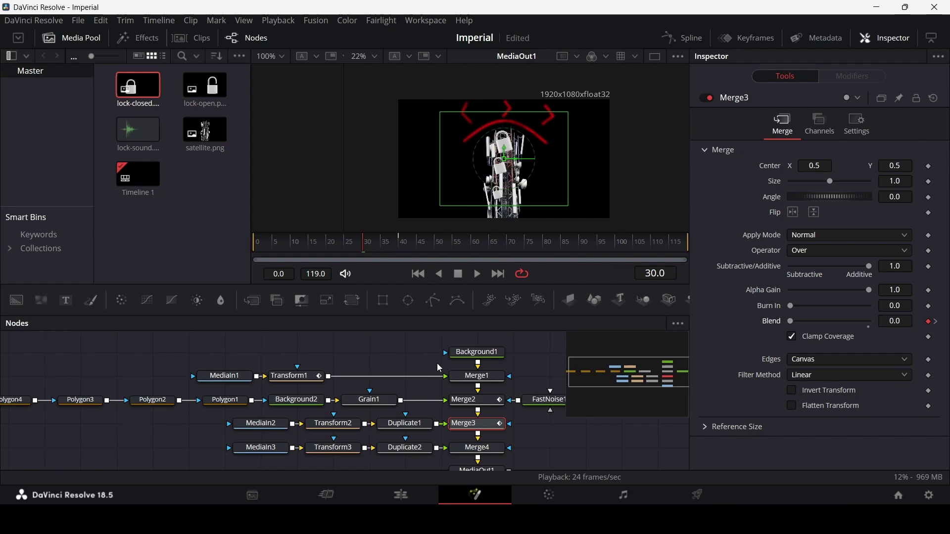
key(space)
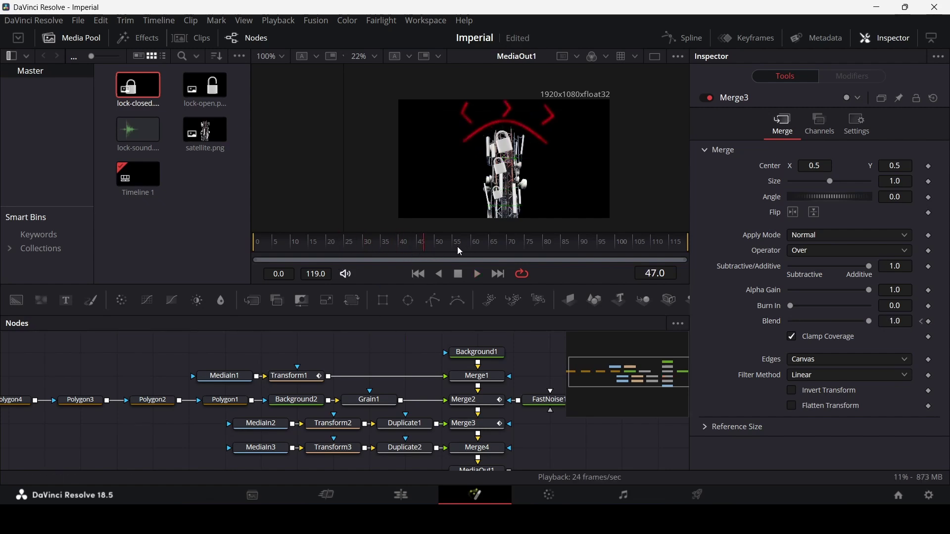
key(space)
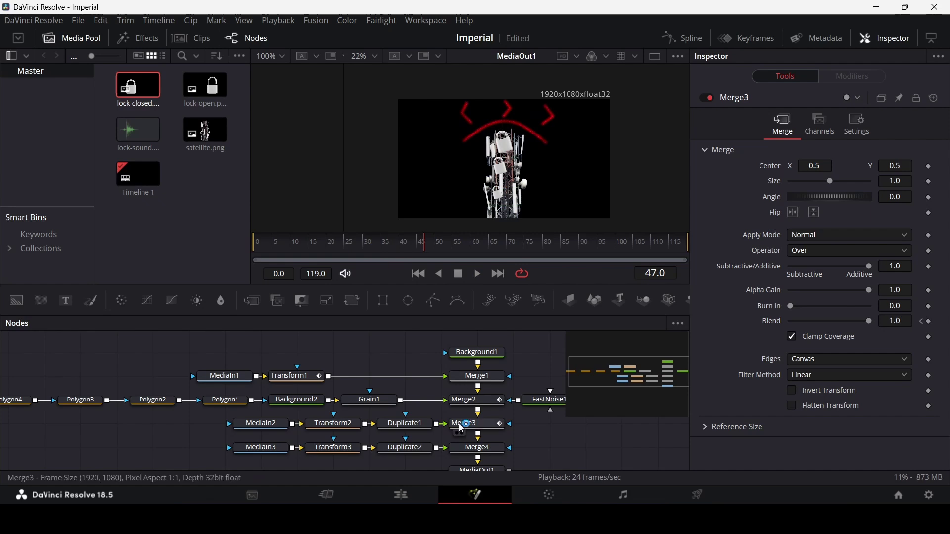
- Disable Merge4 to hide the closed locks and play back the animation to check the open locks' fade-in
mouse_move(462, 429)
click(478, 448)
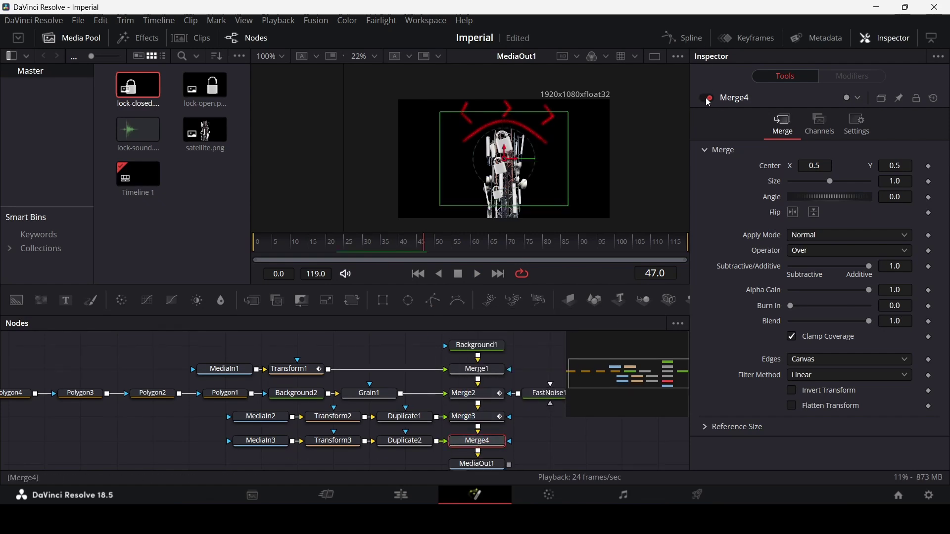
click(707, 98)
drag(396, 246, 334, 242)
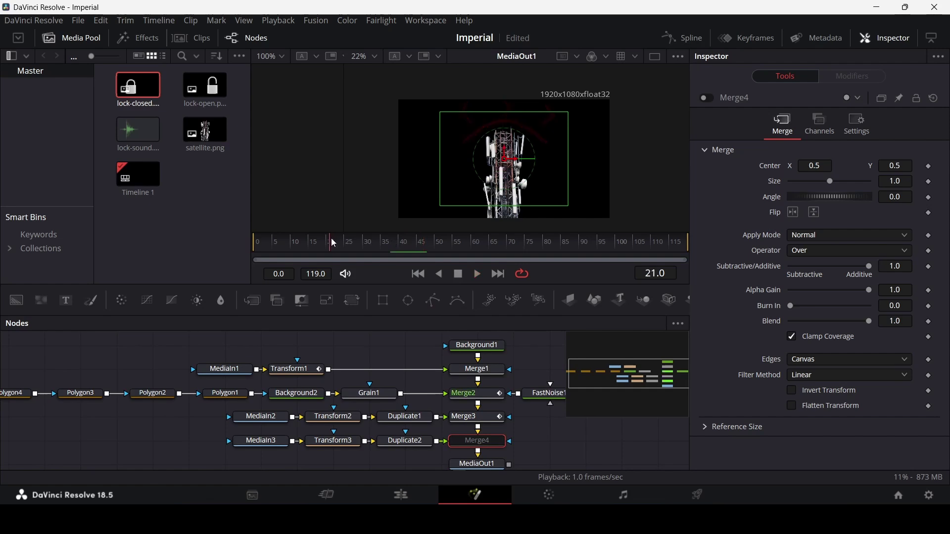
key(space)
key(space)
scroll(488, 149, up, 2)
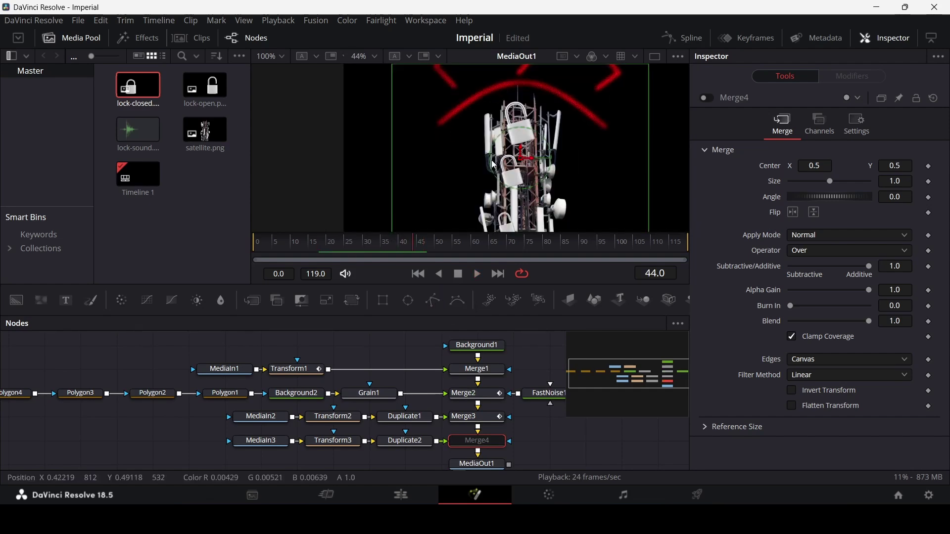
click(391, 250)
key(space)
click(340, 247)
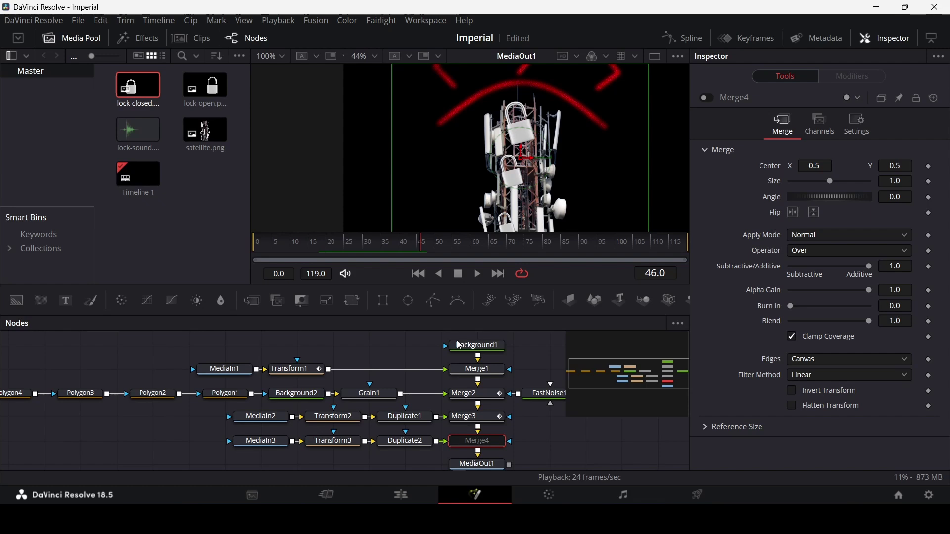
- Re-enable Merge4 and keyframe its Blend at 1.0 on frame 50 and 0.0 on frame 49
drag(425, 253, 435, 248)
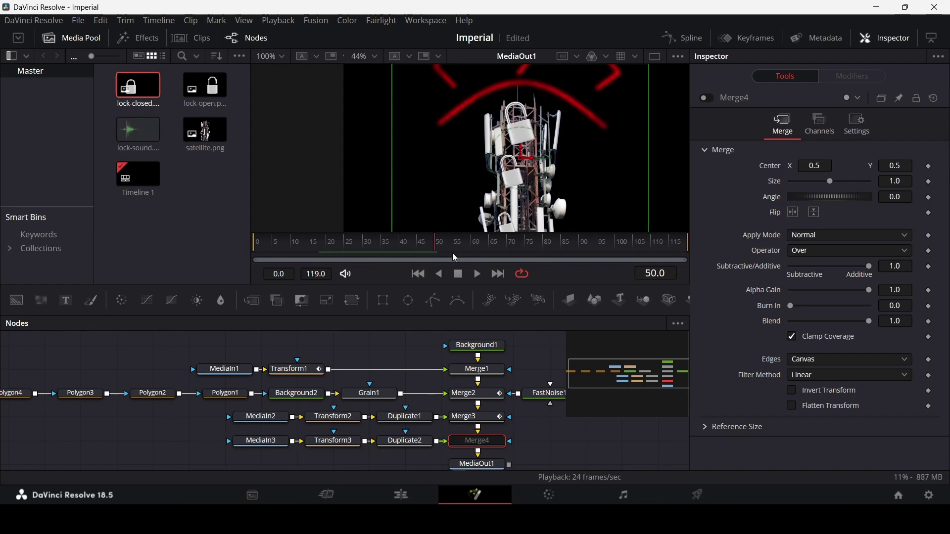
click(707, 98)
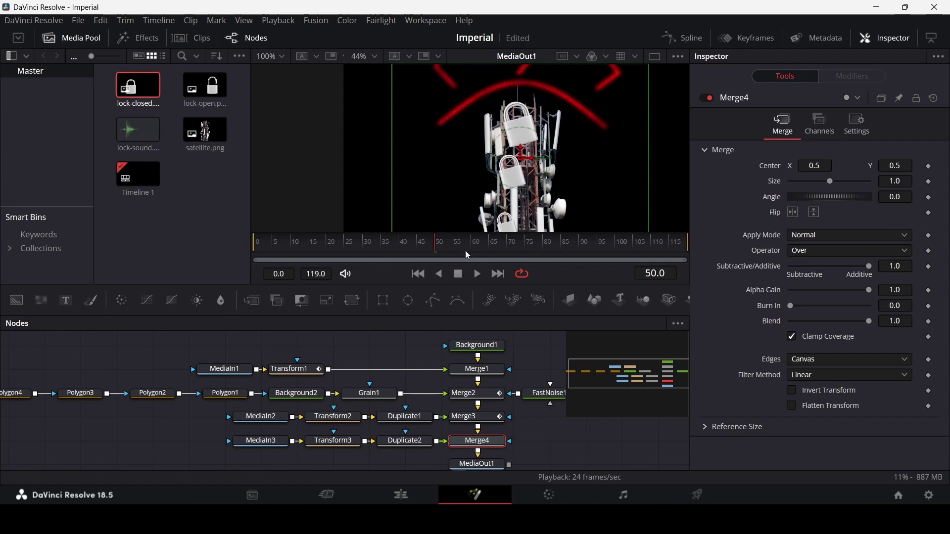
click(929, 322)
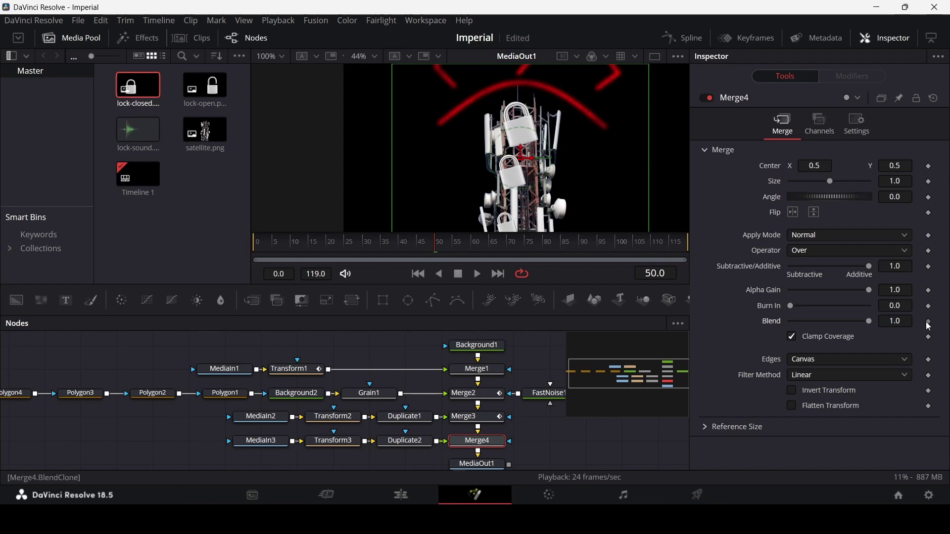
key(Left)
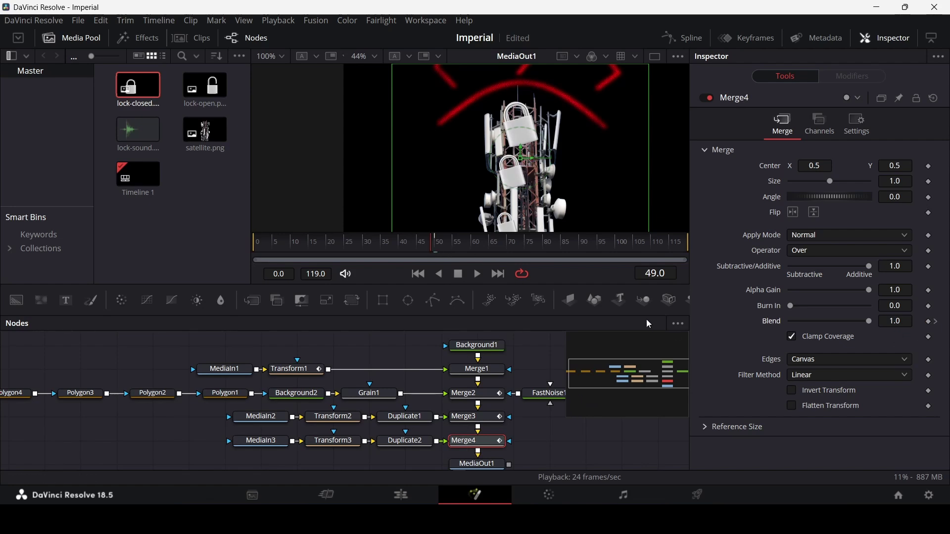
drag(874, 325, 790, 325)
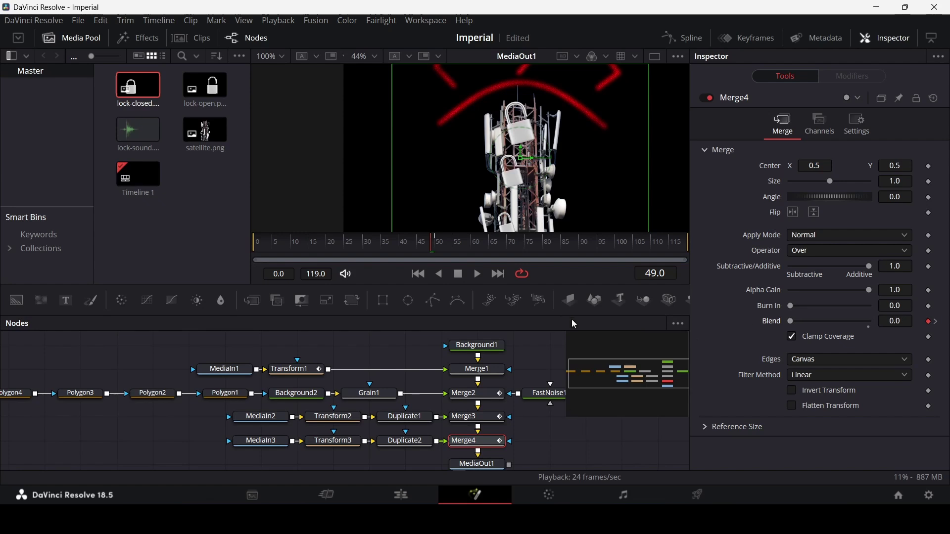
- Hide the open locks when the closed ones appear by keyframing Merge3's Blend at 1.0 on frame 49 and 0.0 on frame 50
click(474, 418)
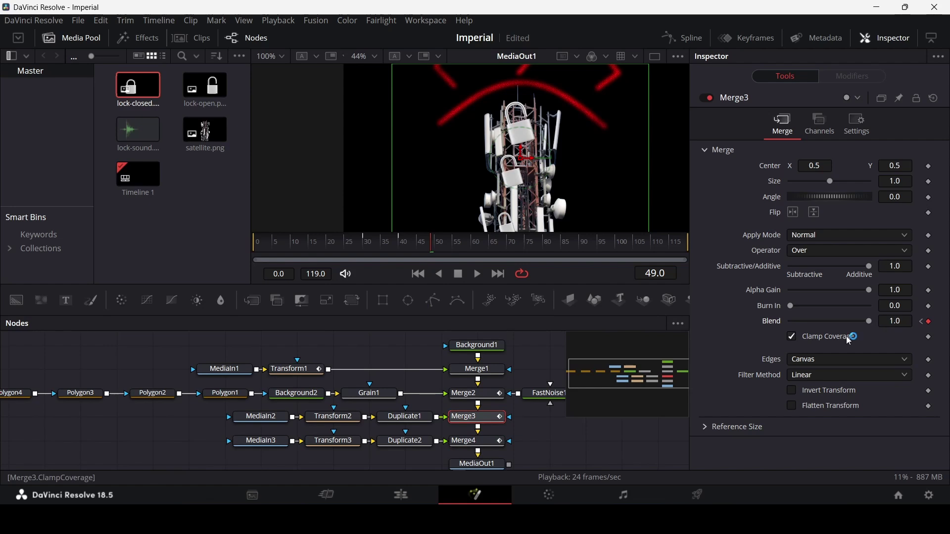
click(435, 245)
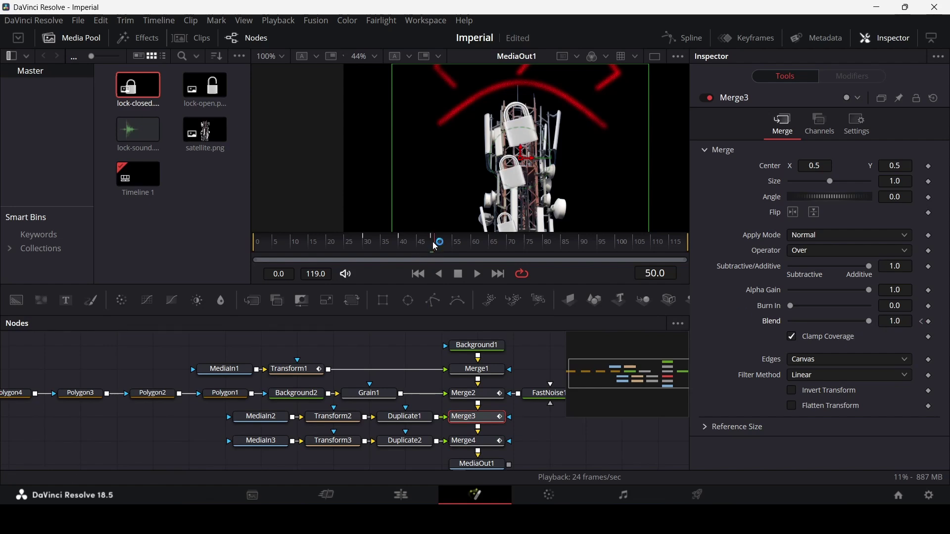
drag(868, 323, 798, 323)
scroll(469, 235, down, 2)
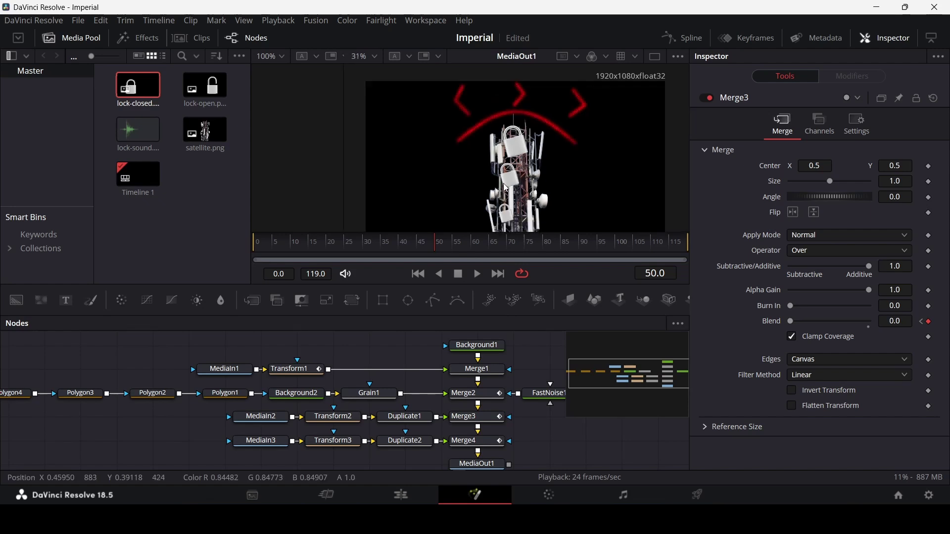
scroll(446, 188, up, 1)
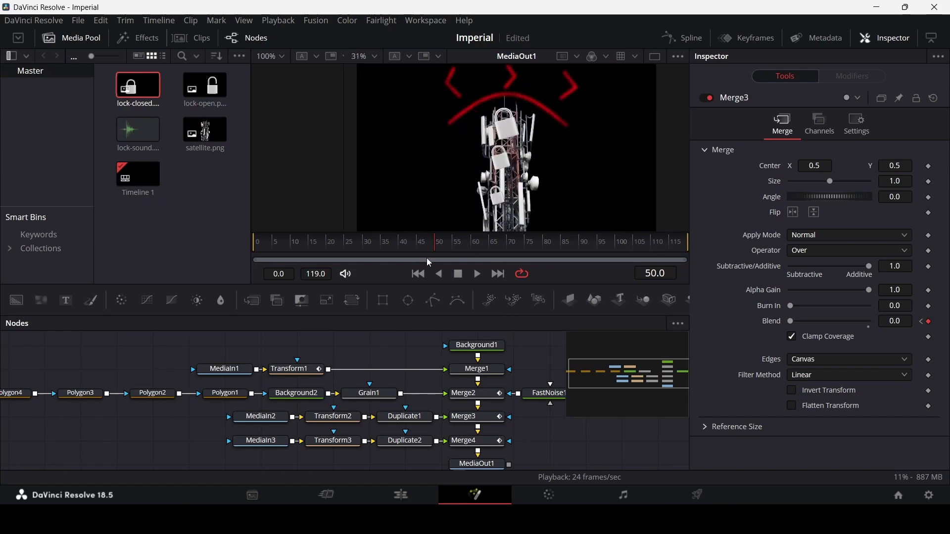
- Play back the composition from about frame 30 and inspect the locks up close around frame 53 to check their switch to closed
click(363, 250)
key(space)
click(374, 248)
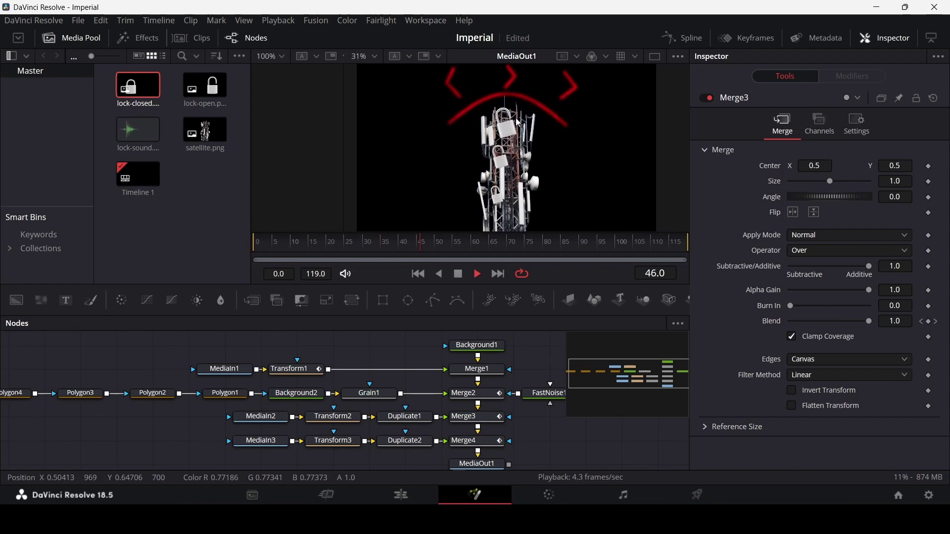
key(space)
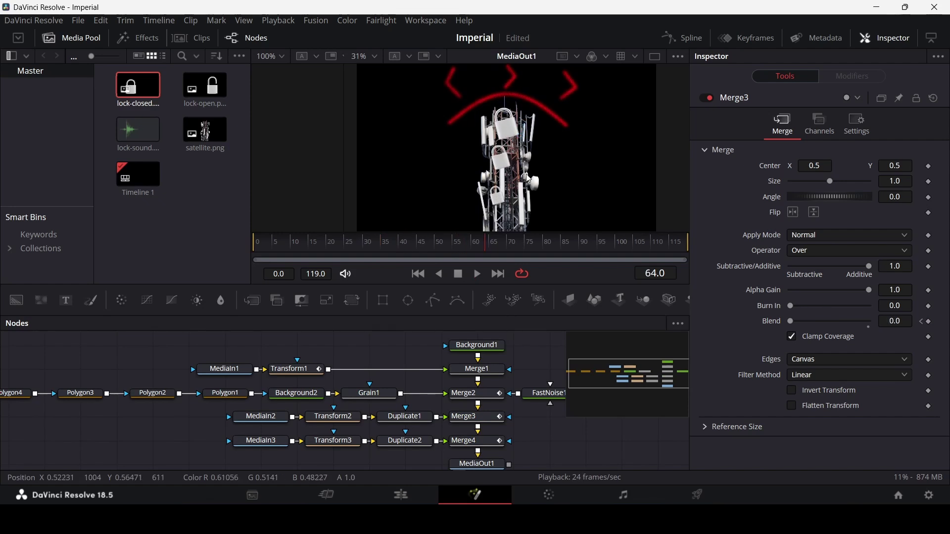
scroll(516, 131, up, 2)
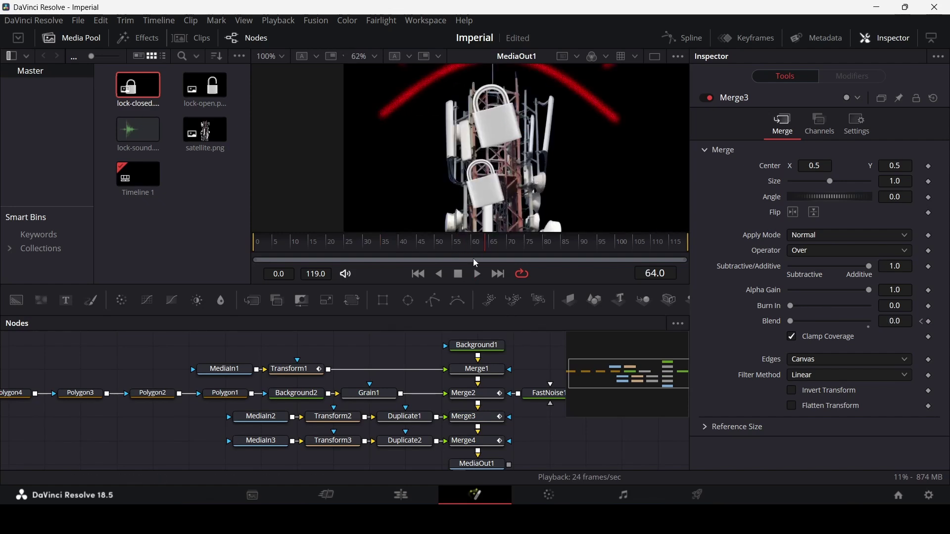
mouse_move(438, 245)
mouse_down()
mouse_move(382, 248)
mouse_move(446, 246)
mouse_up()
scroll(514, 147, down, 1)
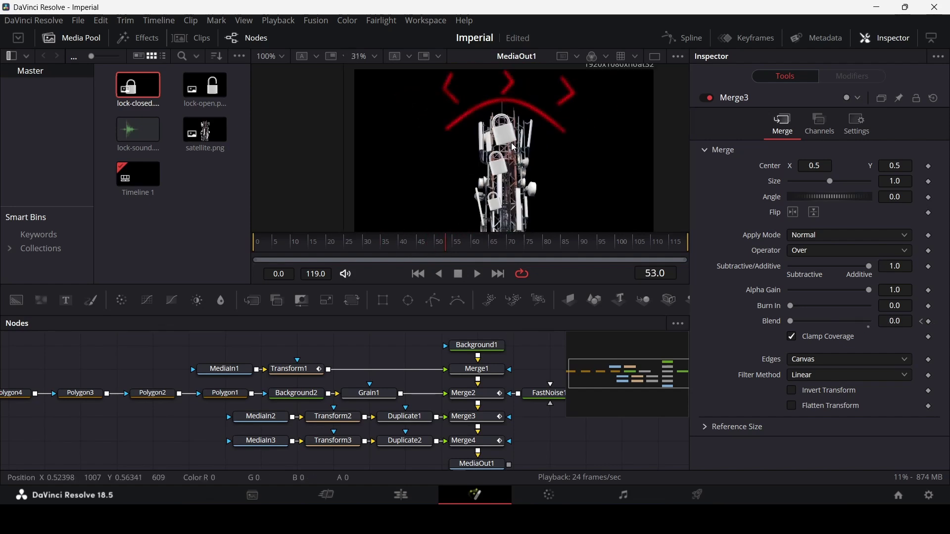
scroll(524, 145, down, 1)
scroll(529, 144, up, 1)
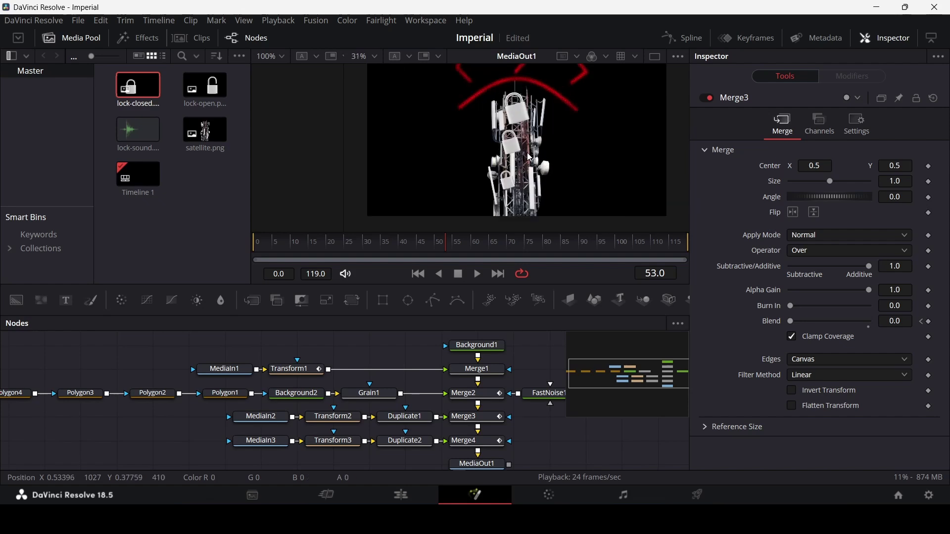
- Return to the Edit page and play the Fusion composition from its start to find where the locks close
click(477, 441)
click(430, 493)
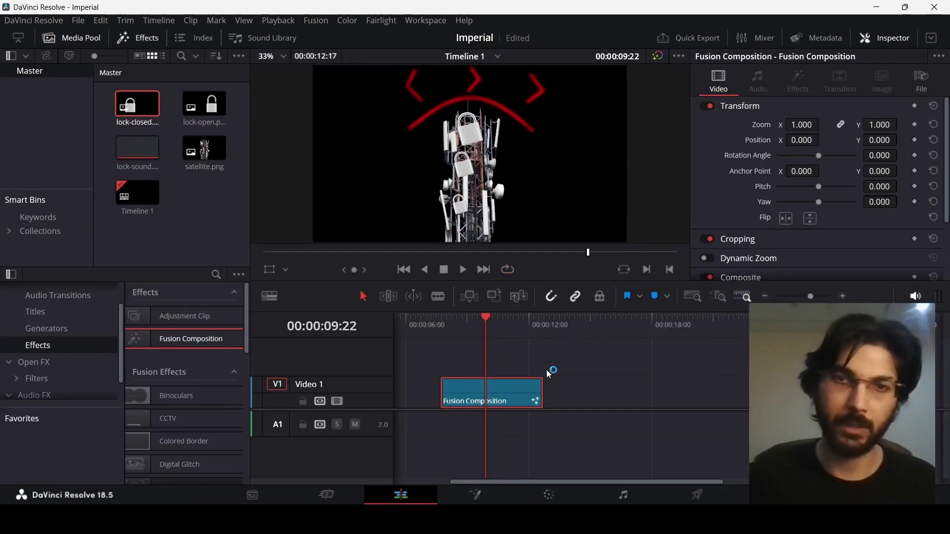
click(445, 328)
key(space)
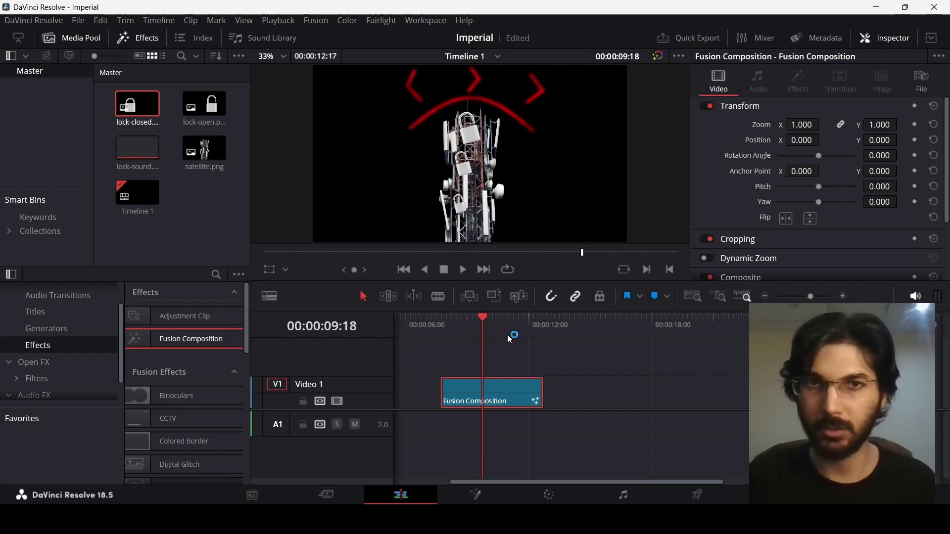
- Place the lock-sound clip on audio track A1 and shift it one frame earlier to start at 00:00:09:18, where the locks close
drag(138, 148, 491, 438)
scroll(622, 405, up, 5)
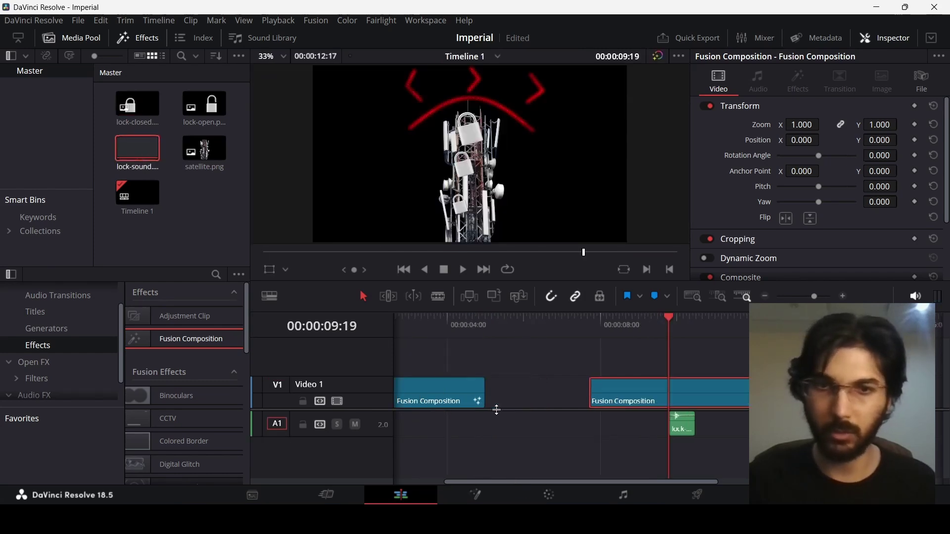
key(Left)
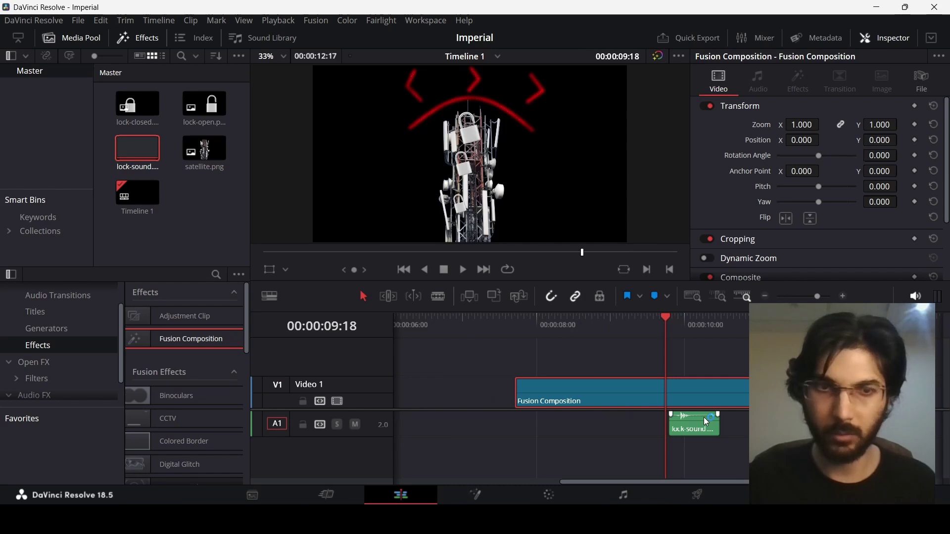
drag(689, 433, 685, 431)
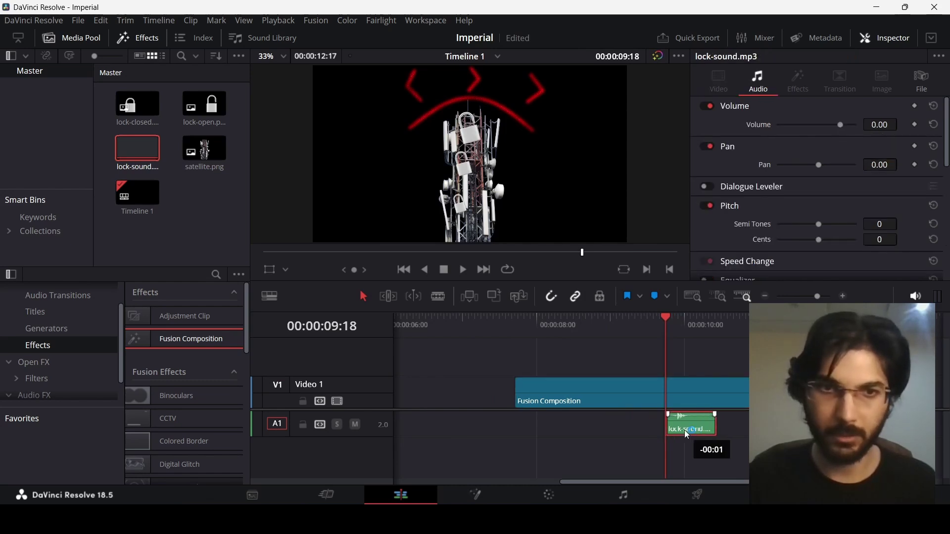
click(745, 428)
- Play the timeline from the start of the Fusion composition to check the lock sound's sync with the closing locks
click(519, 327)
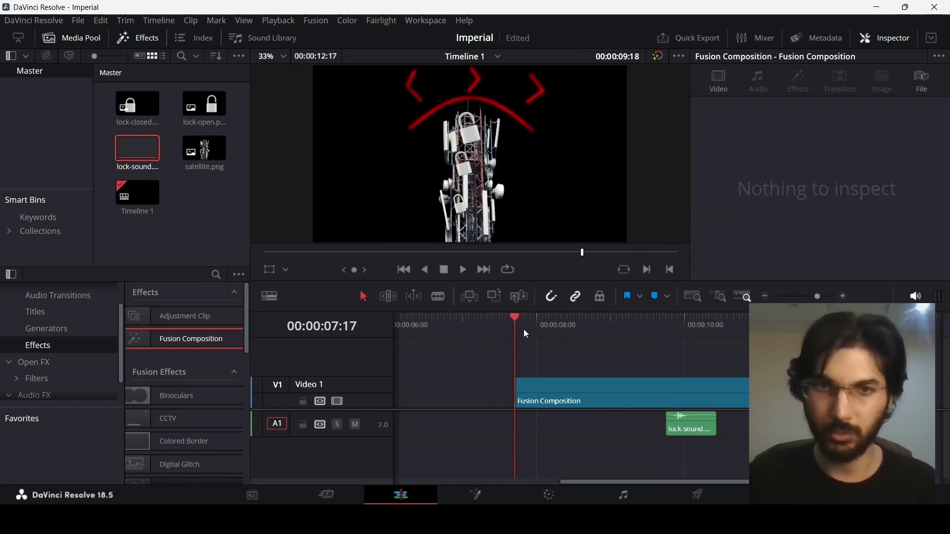
scroll(546, 346, right, 3)
key(space)
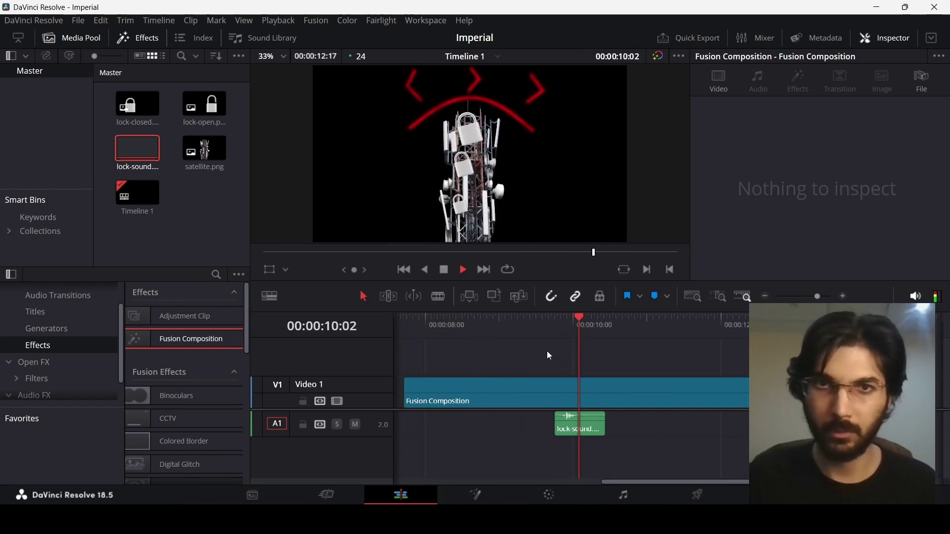
key(space)
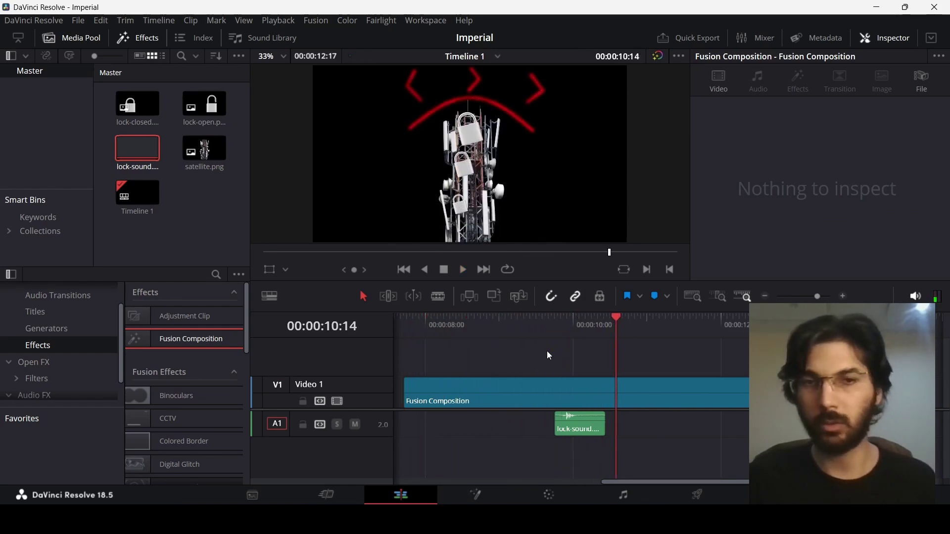